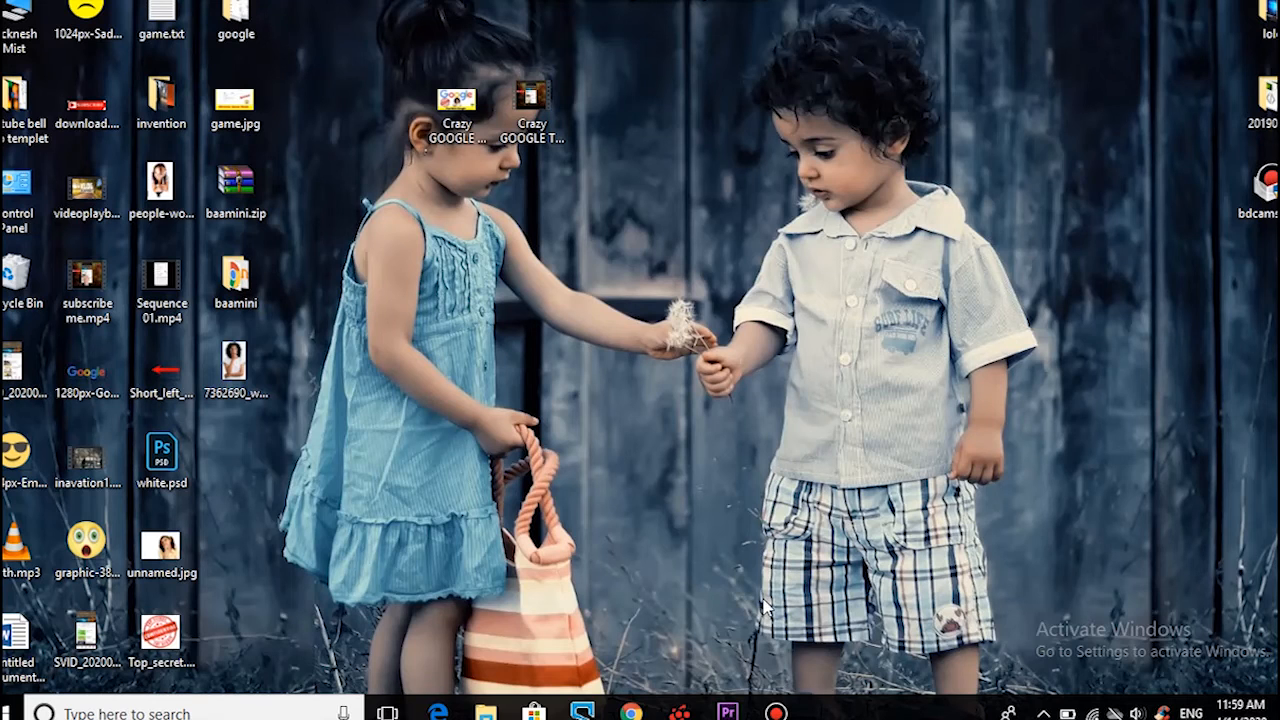
Switch to Chrome and run a Google search for "desingnevo".
left_click(631, 710)
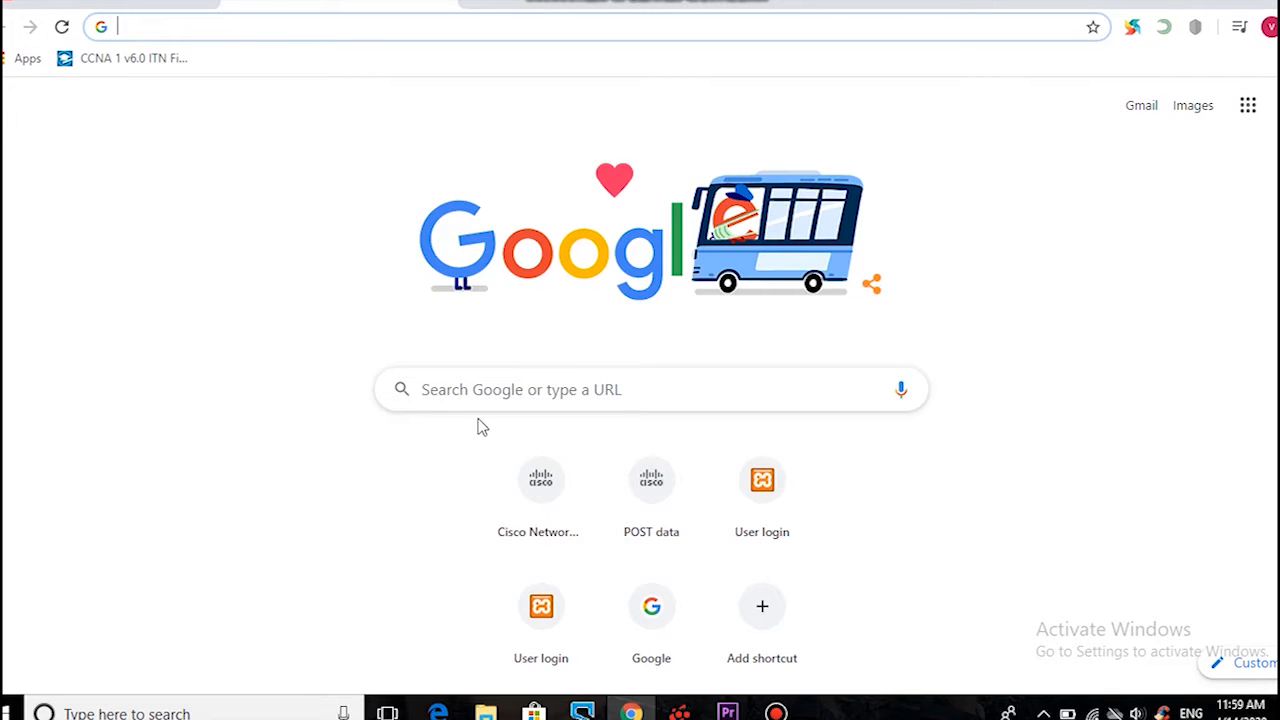
left_click(224, 28)
type("designevo.com/logo-maker/")
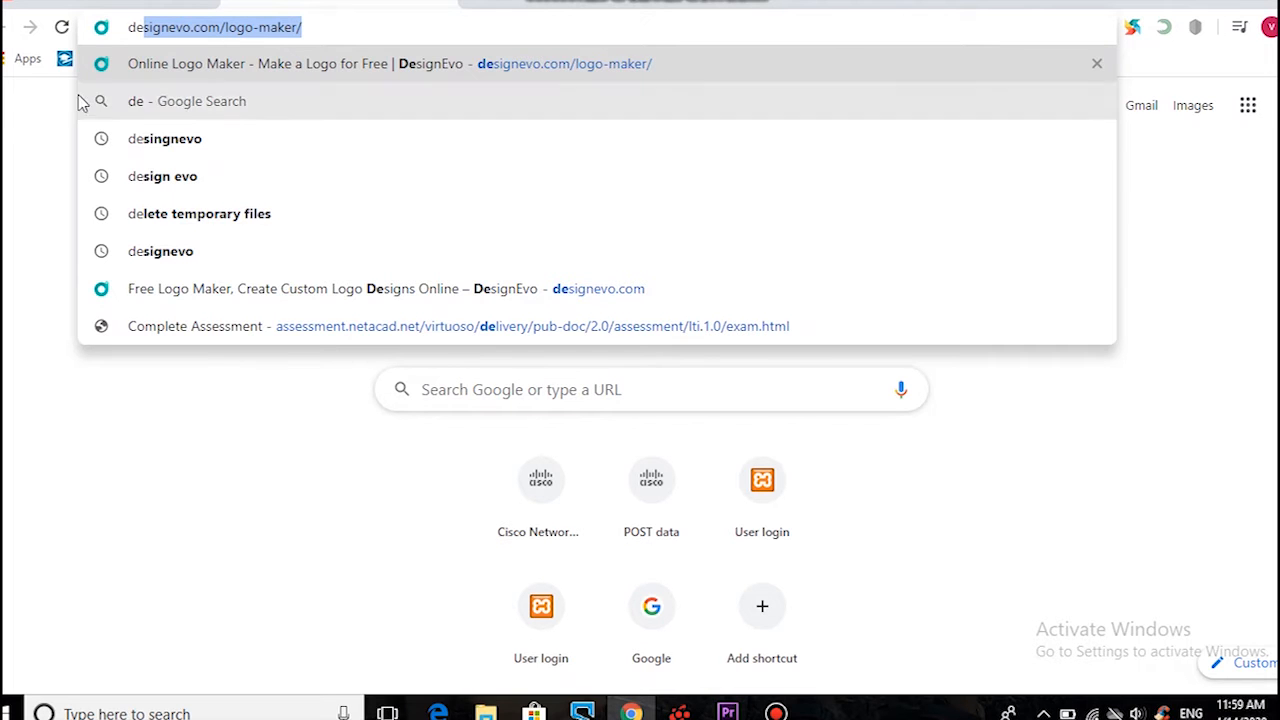
left_click(145, 140)
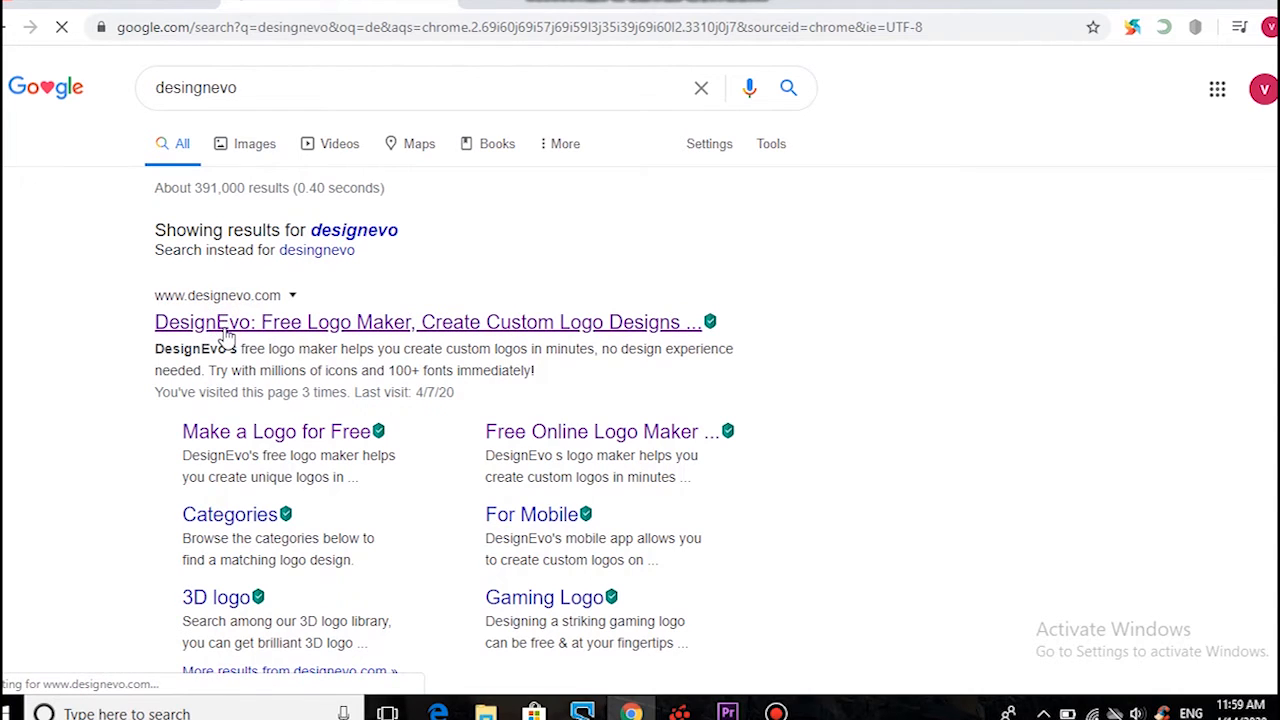
Open the DesignEvo home page from the search results and start making a free logo.
left_click(226, 330)
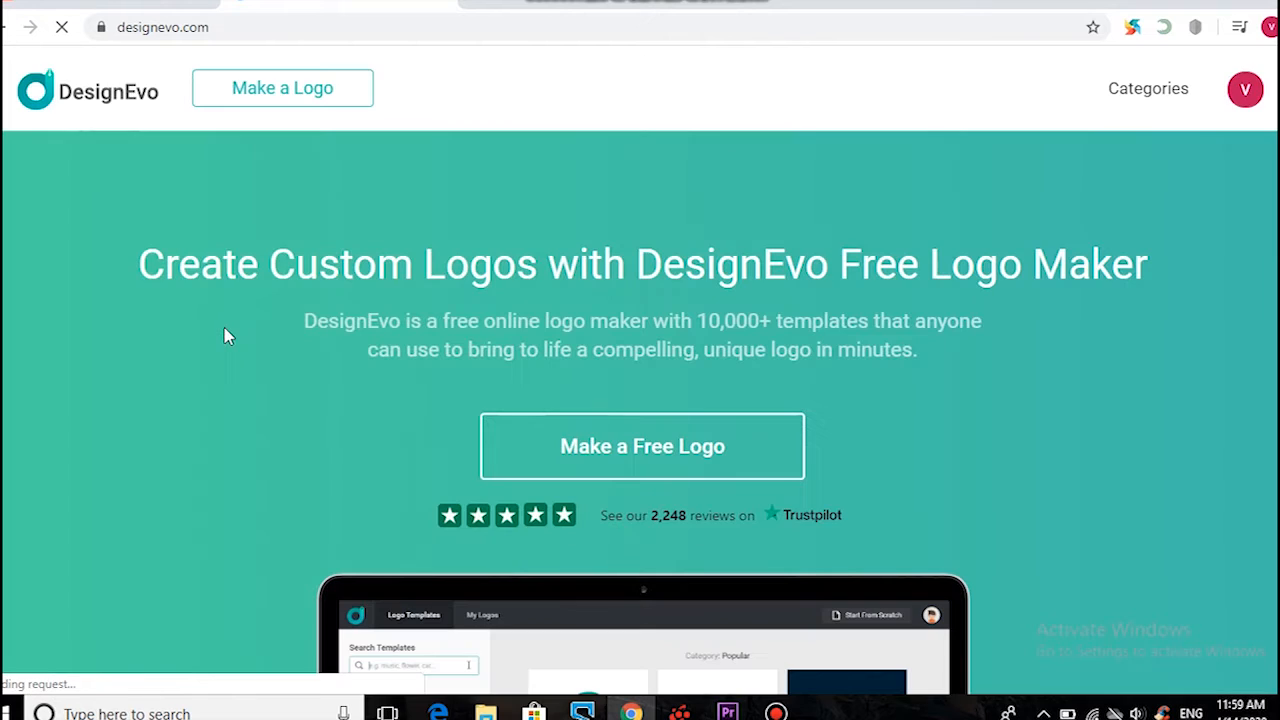
scroll(657, 352, "down", 1)
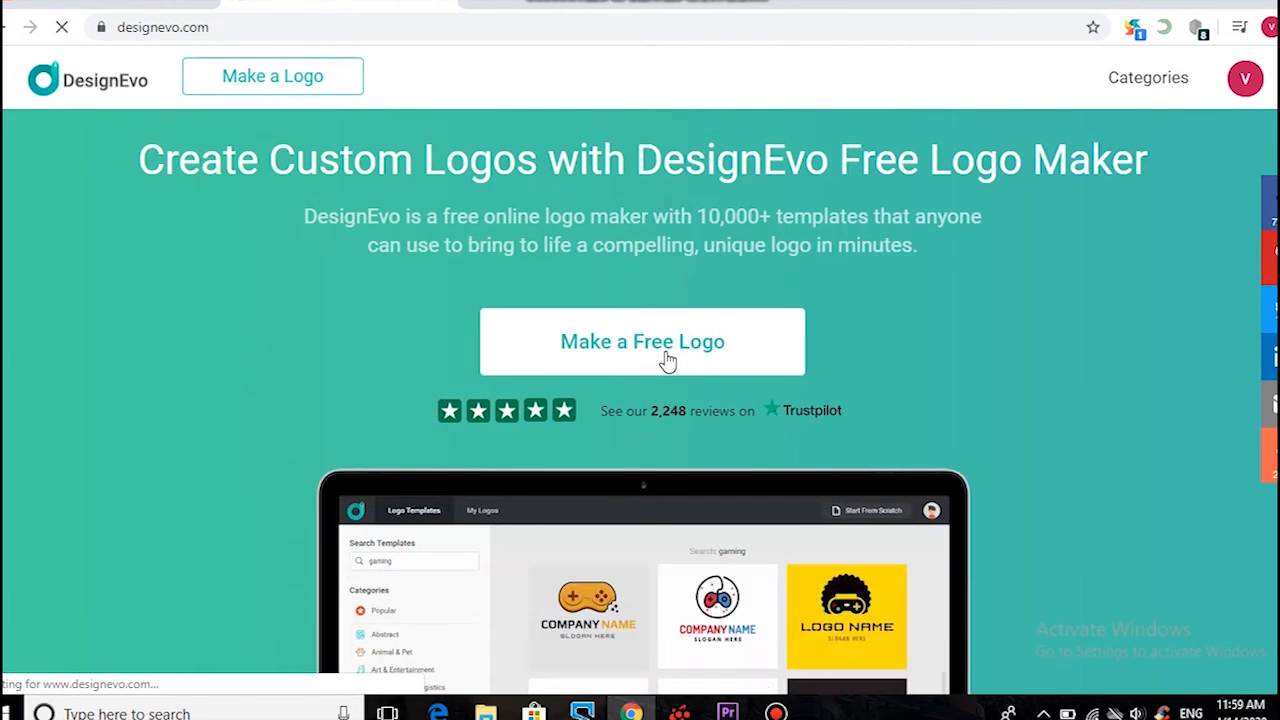
left_click(667, 360)
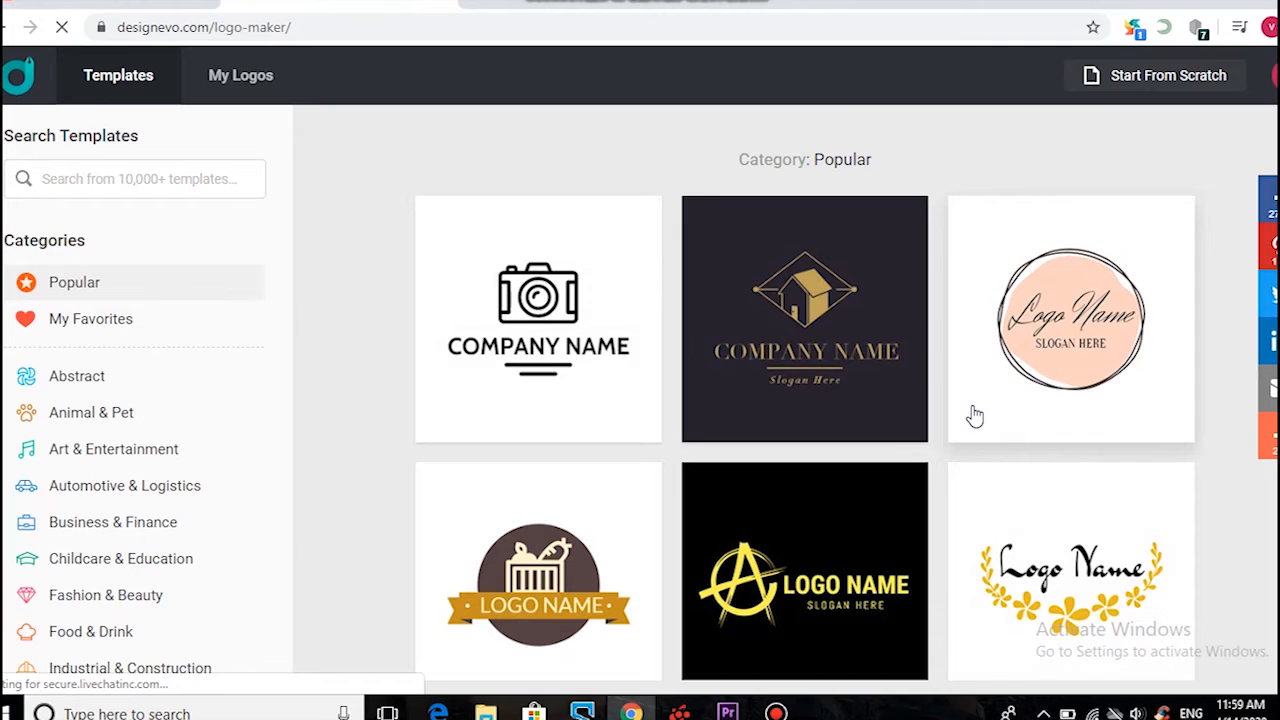
Look through the Popular logo templates and switch to the Technology & Communication category.
scroll(1070, 538, "down", 2)
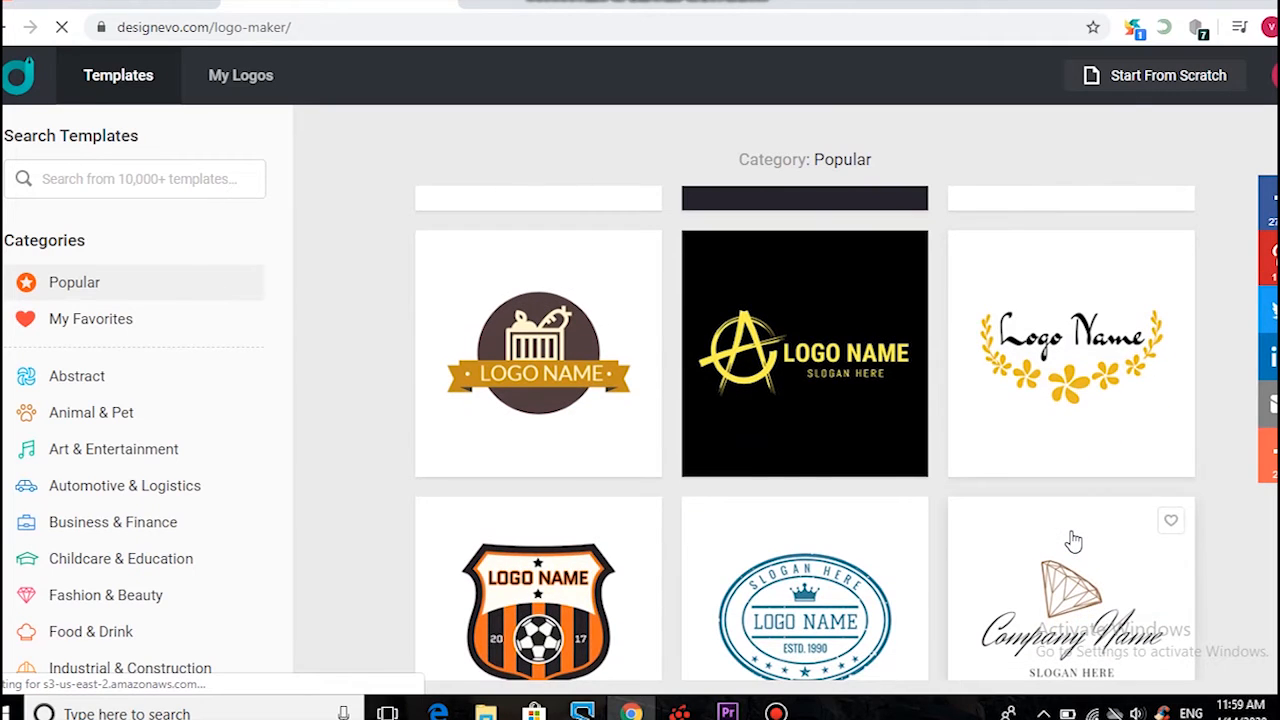
scroll(1073, 541, "down", 1)
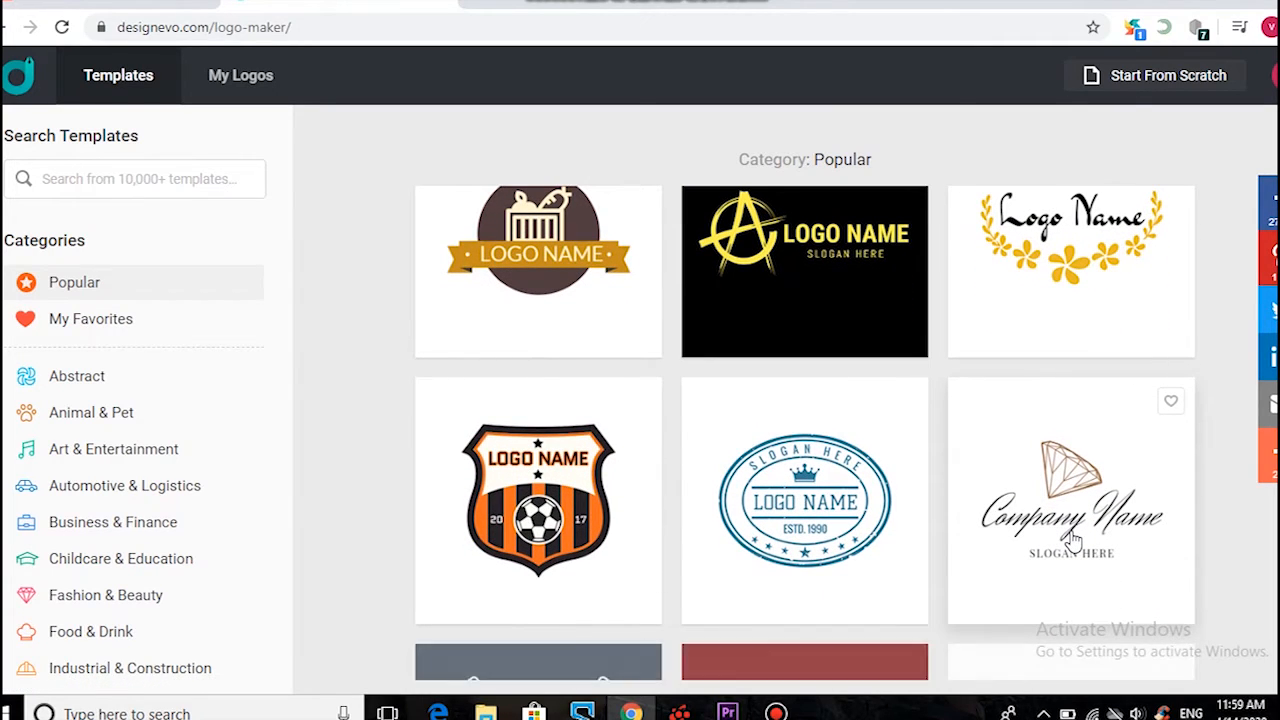
scroll(1072, 540, "down", 4)
scroll(1073, 541, "down", 2)
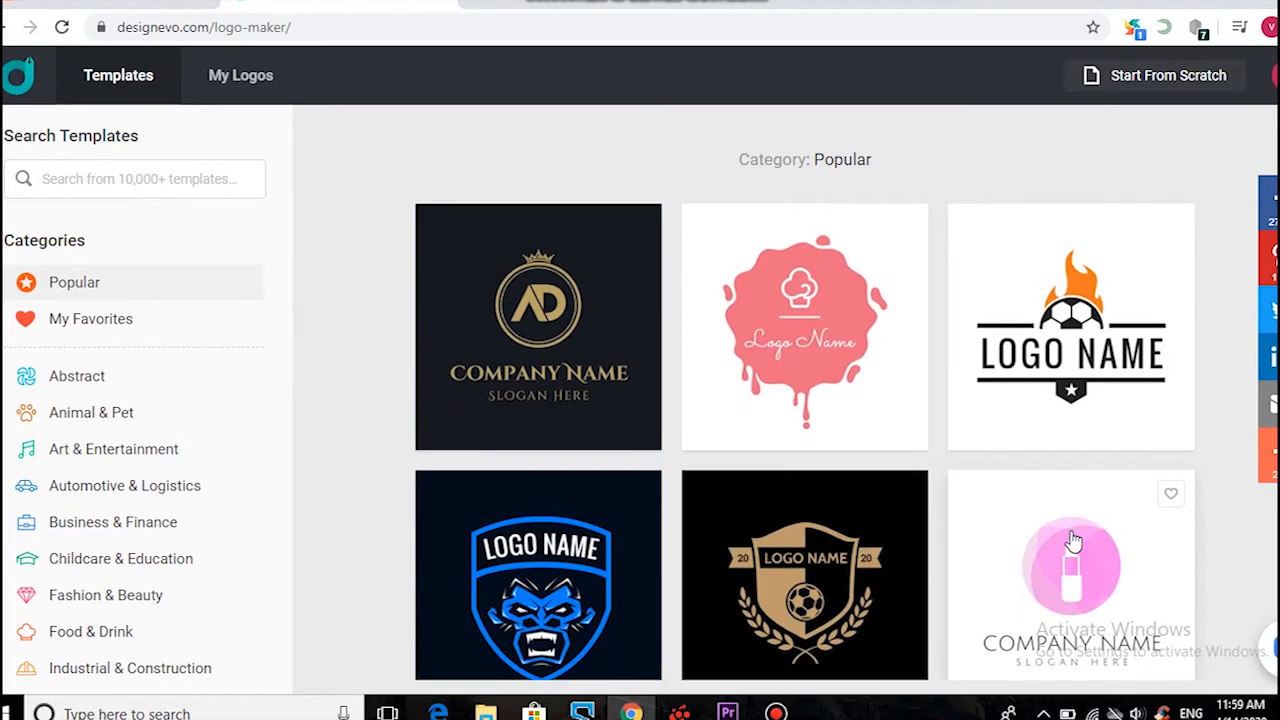
scroll(990, 520, "down", 1)
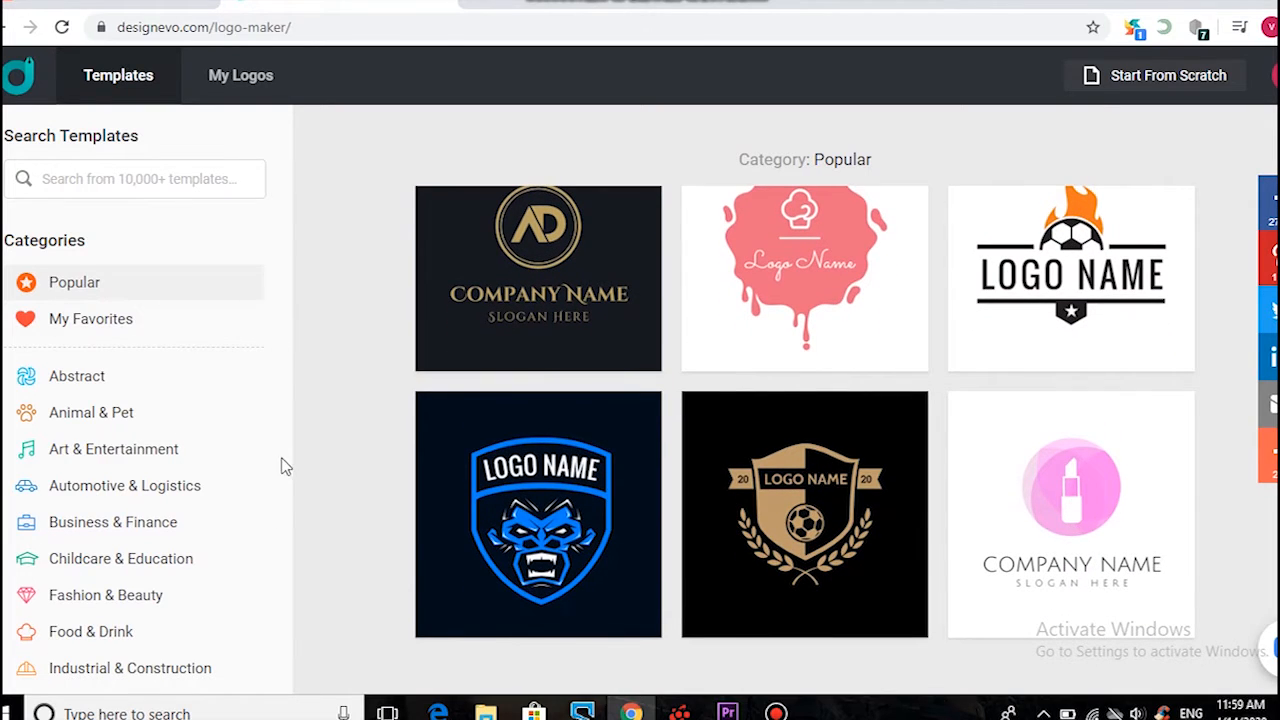
left_click_drag(274, 459, 286, 666)
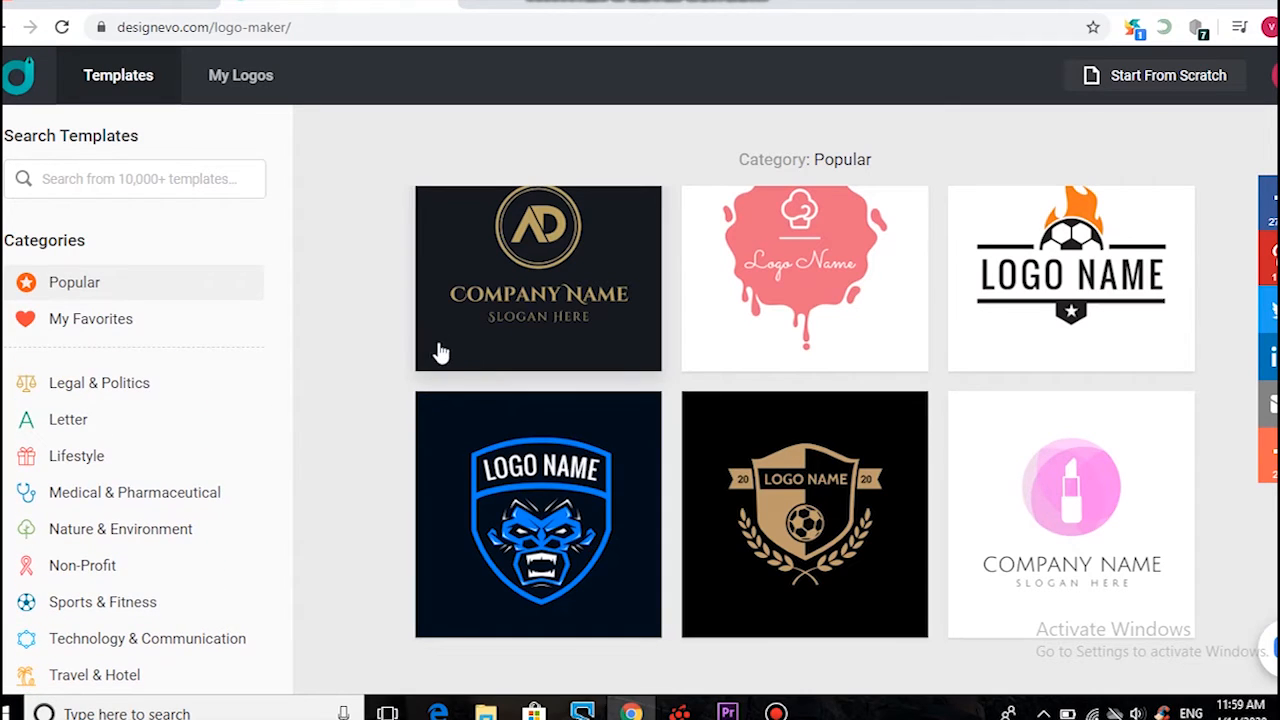
left_click(108, 650)
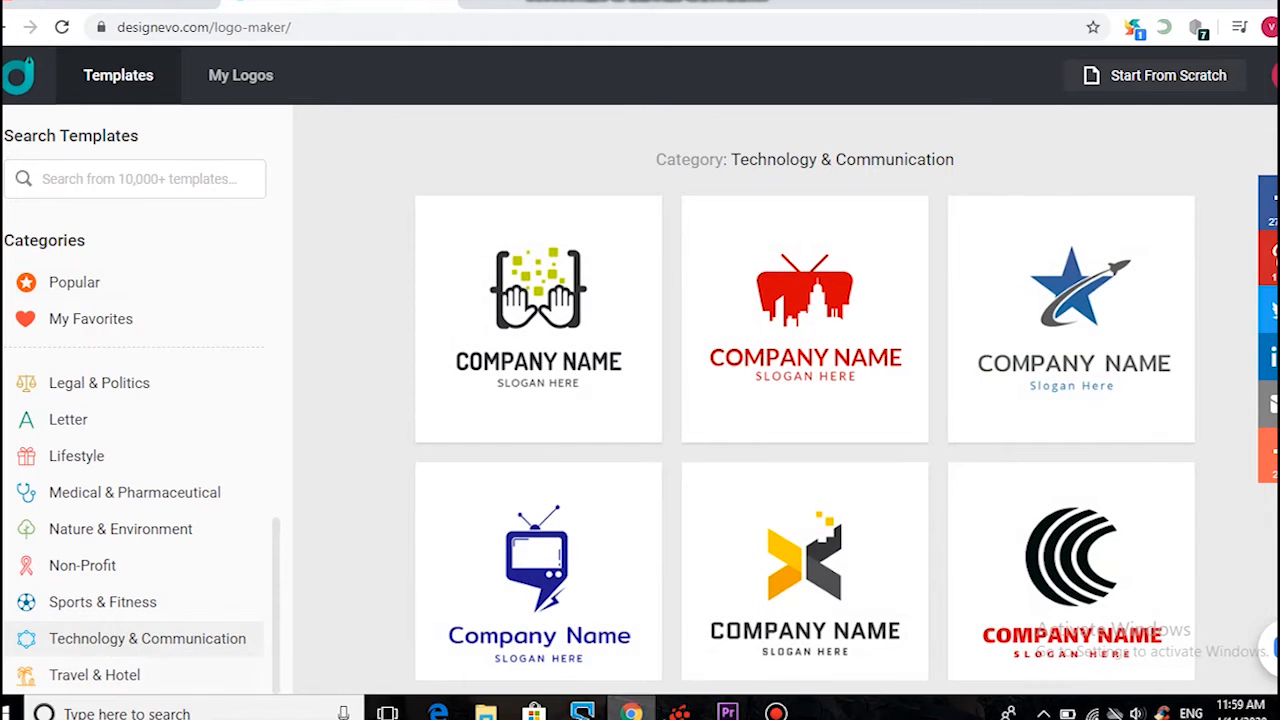
Browse the Technology & Communication templates and choose the red TV logo with the city skyline.
scroll(1020, 585, "down", 3)
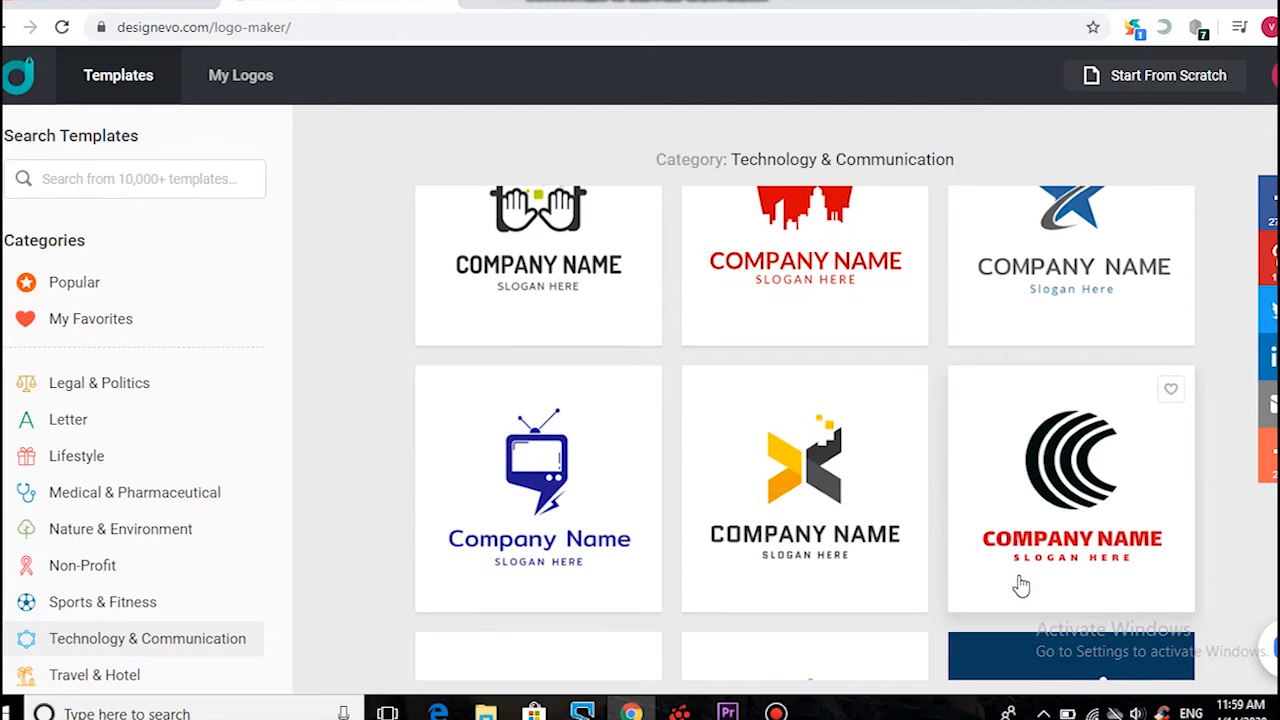
scroll(1020, 585, "down", 1)
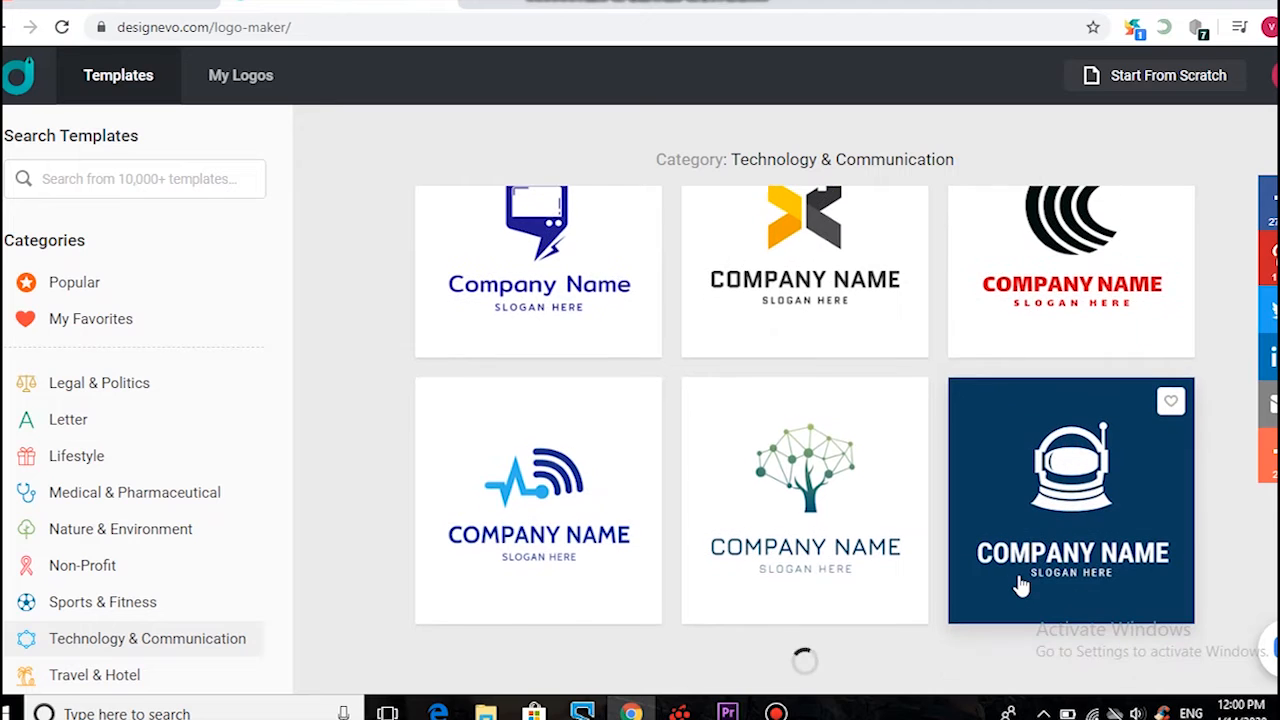
scroll(1020, 585, "down", 3)
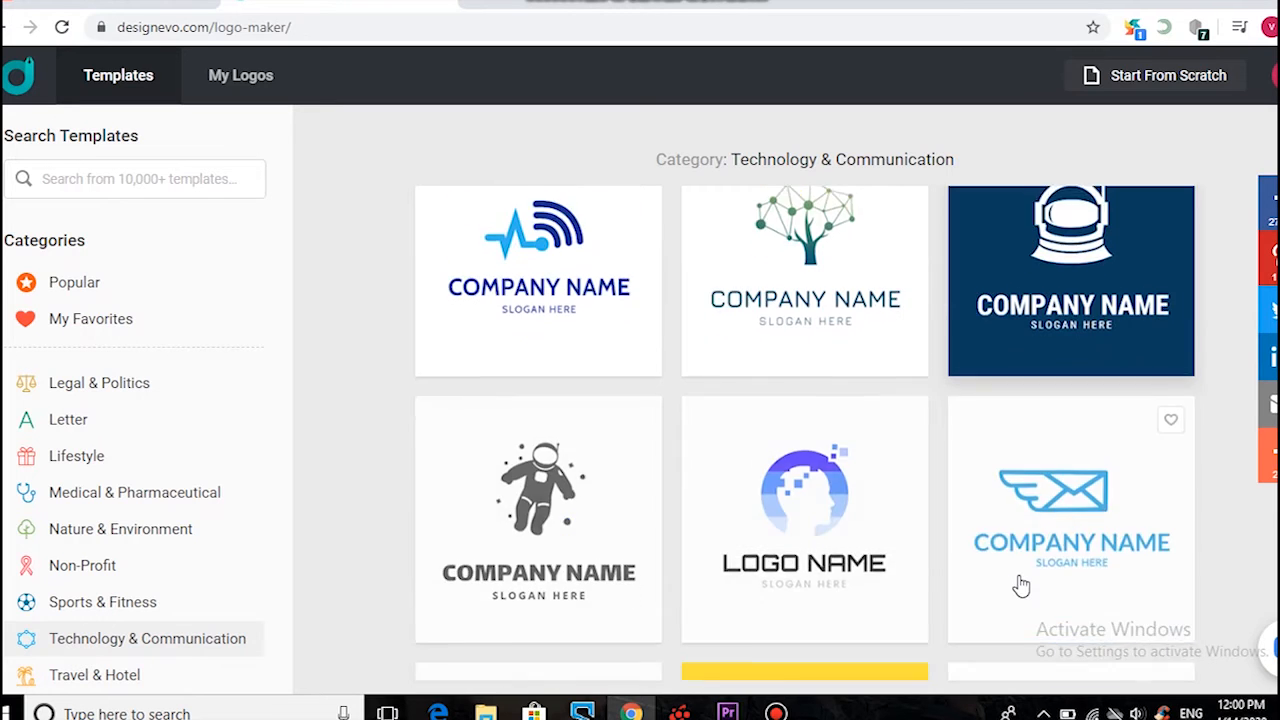
scroll(1020, 585, "down", 3)
scroll(1020, 585, "up", 8)
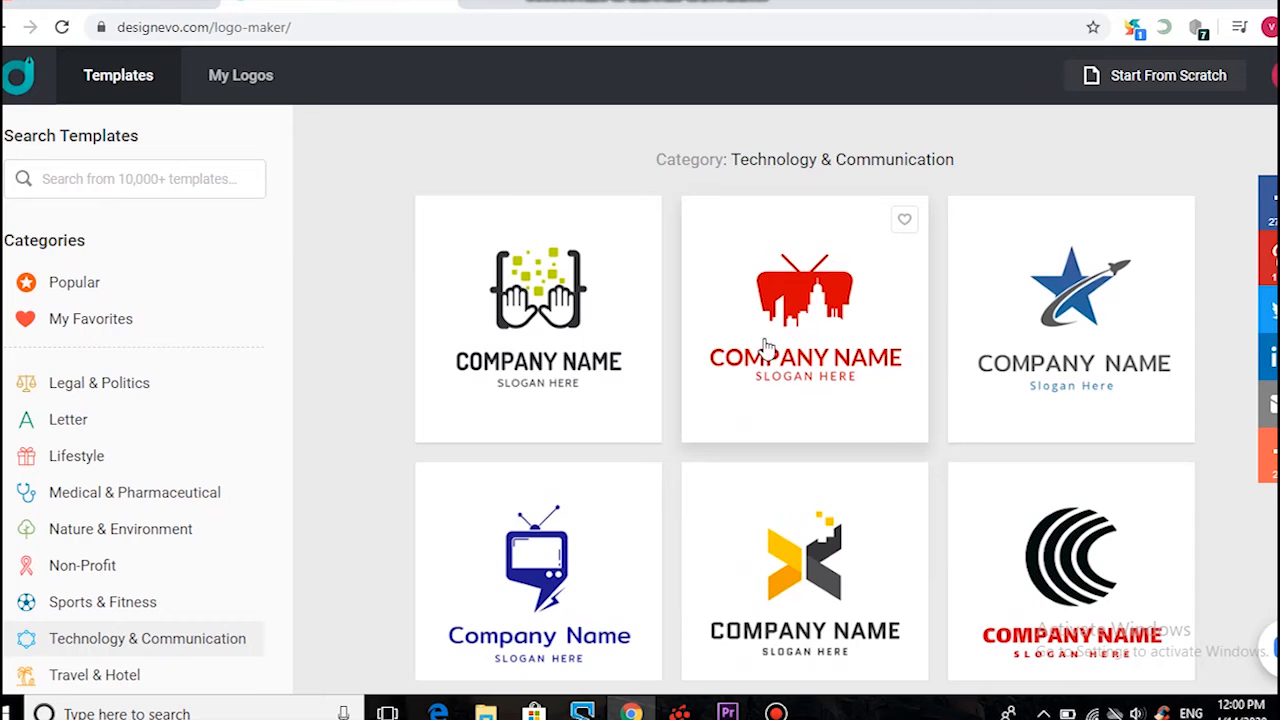
left_click(805, 383)
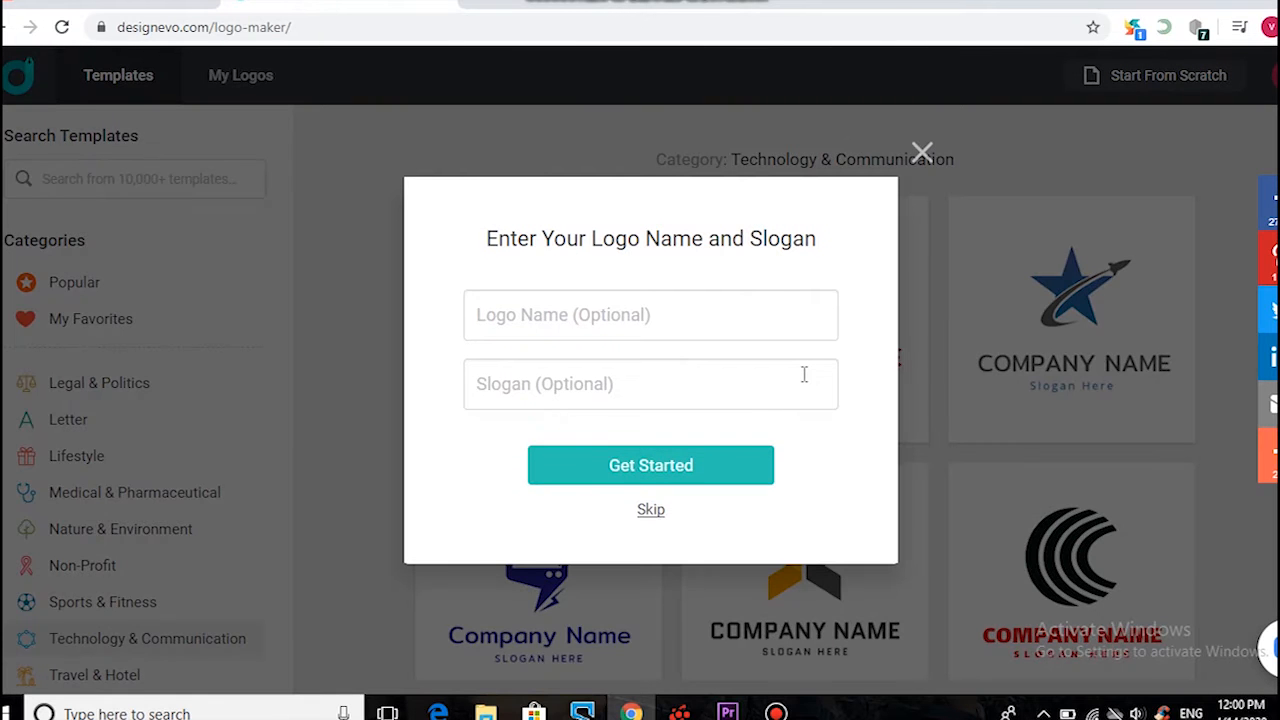
Enter VividTech as the logo name, leave the slogan empty and open the template for editing.
left_click(617, 325)
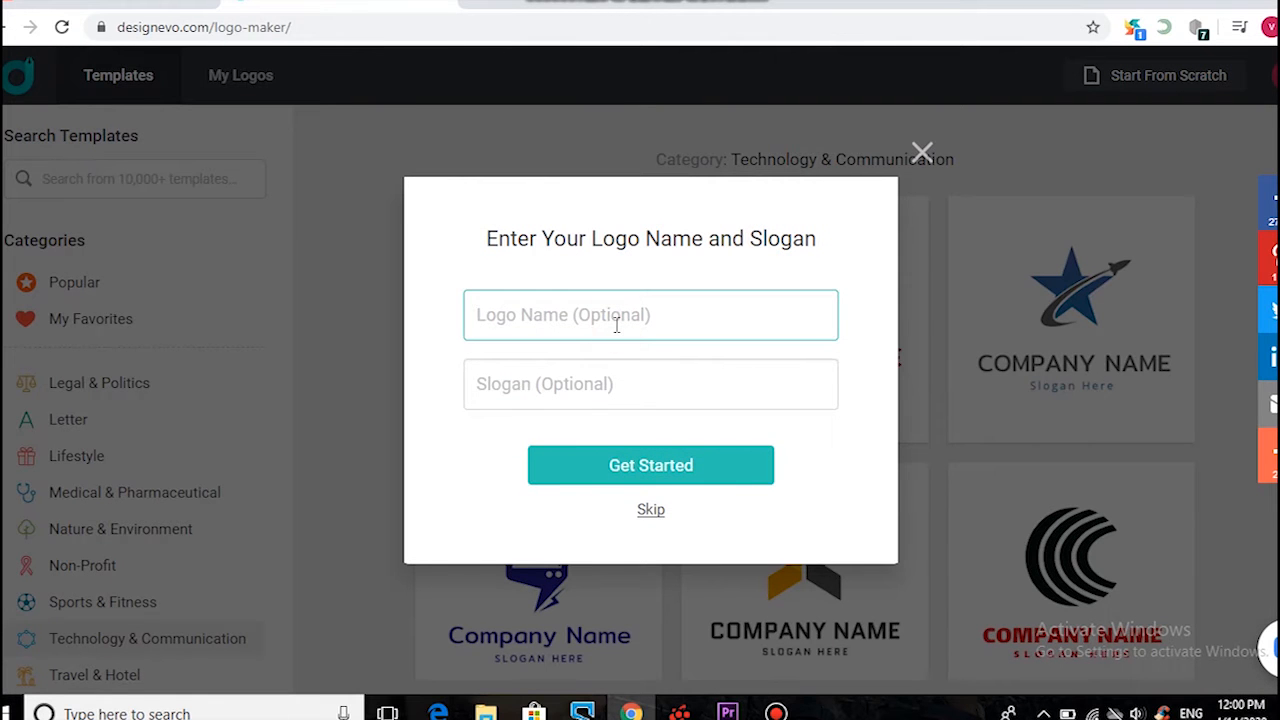
type("VividTech")
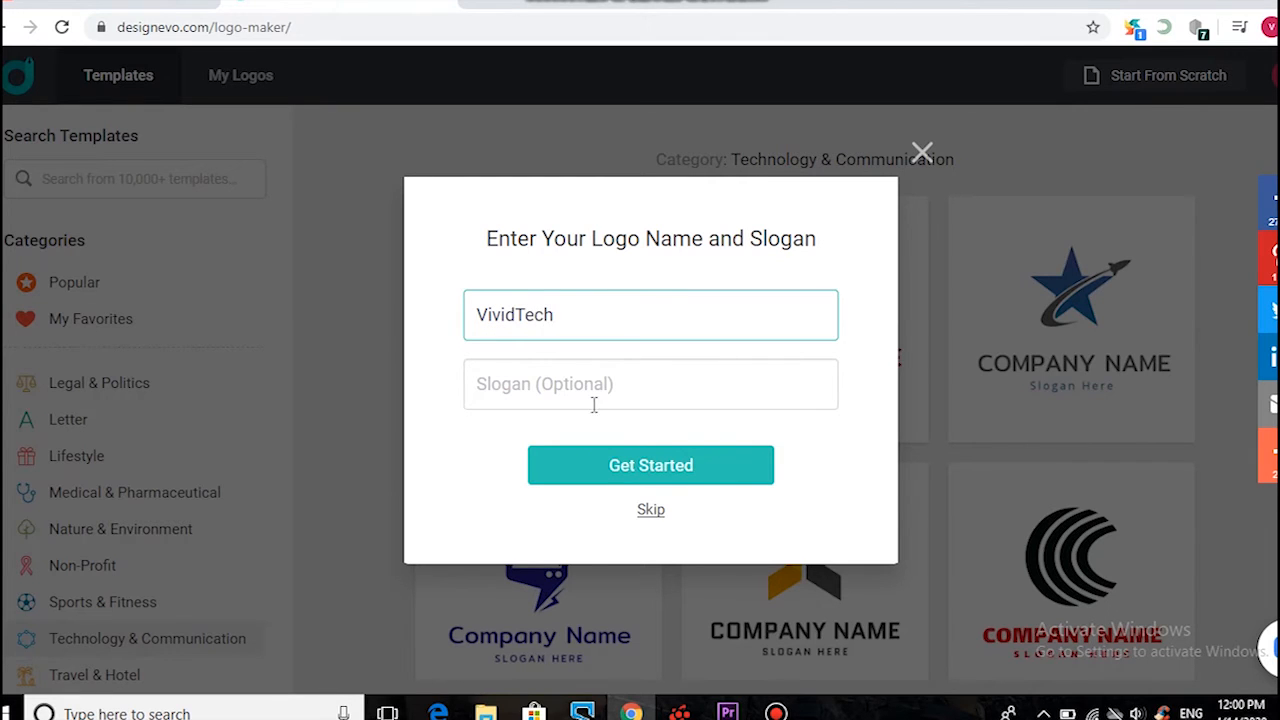
left_click(634, 472)
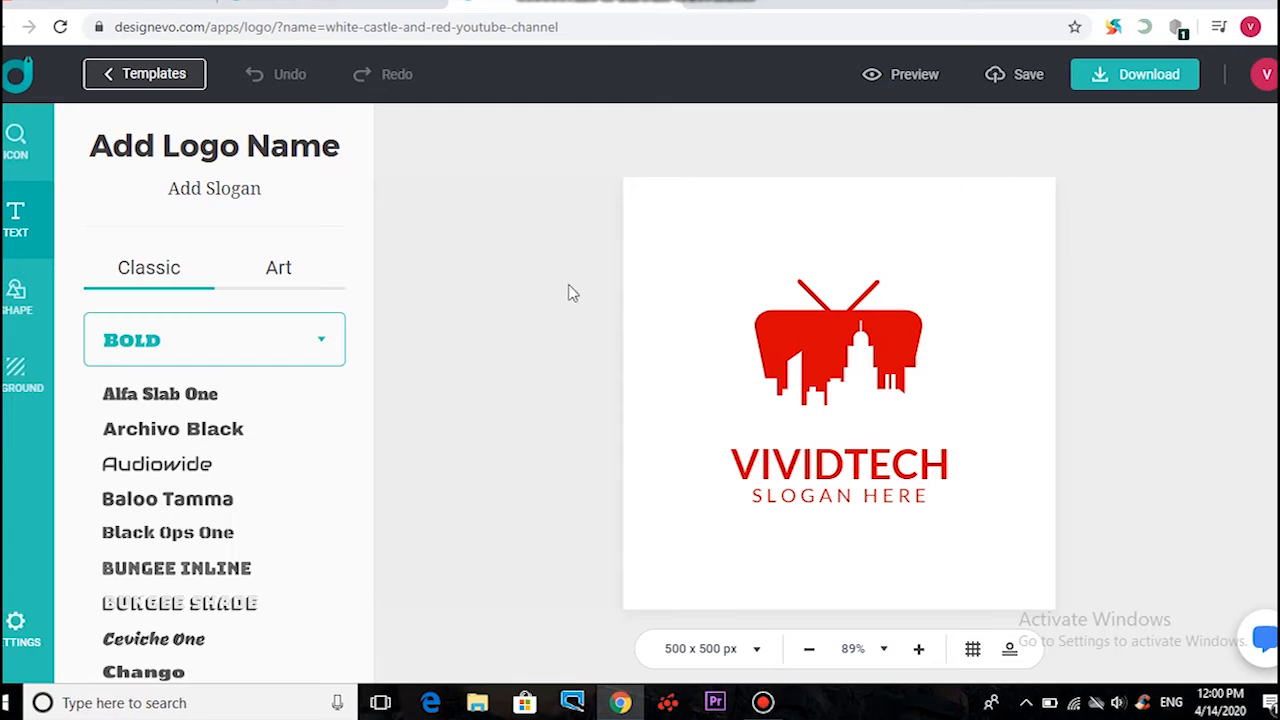
Delete the "Slogan Here" text and reposition the VIVIDTECH name just beneath the TV icon.
left_click_drag(800, 470, 801, 457)
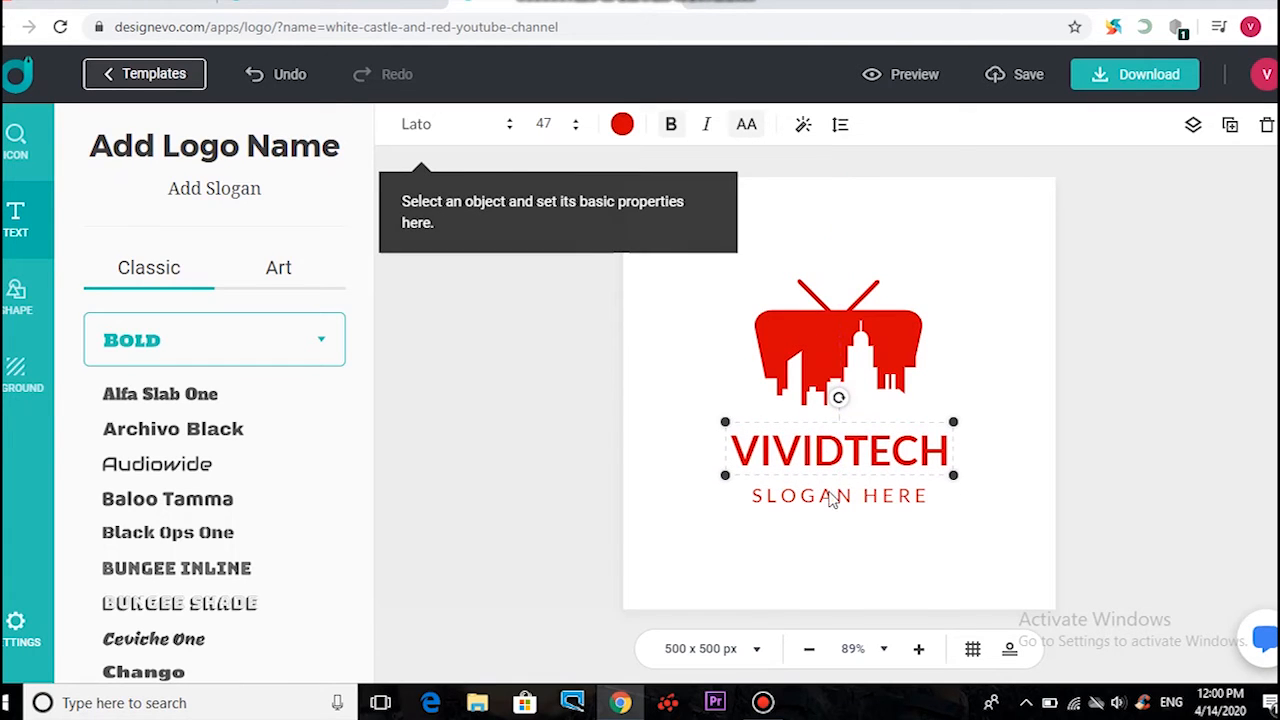
left_click(830, 498)
left_click(877, 497)
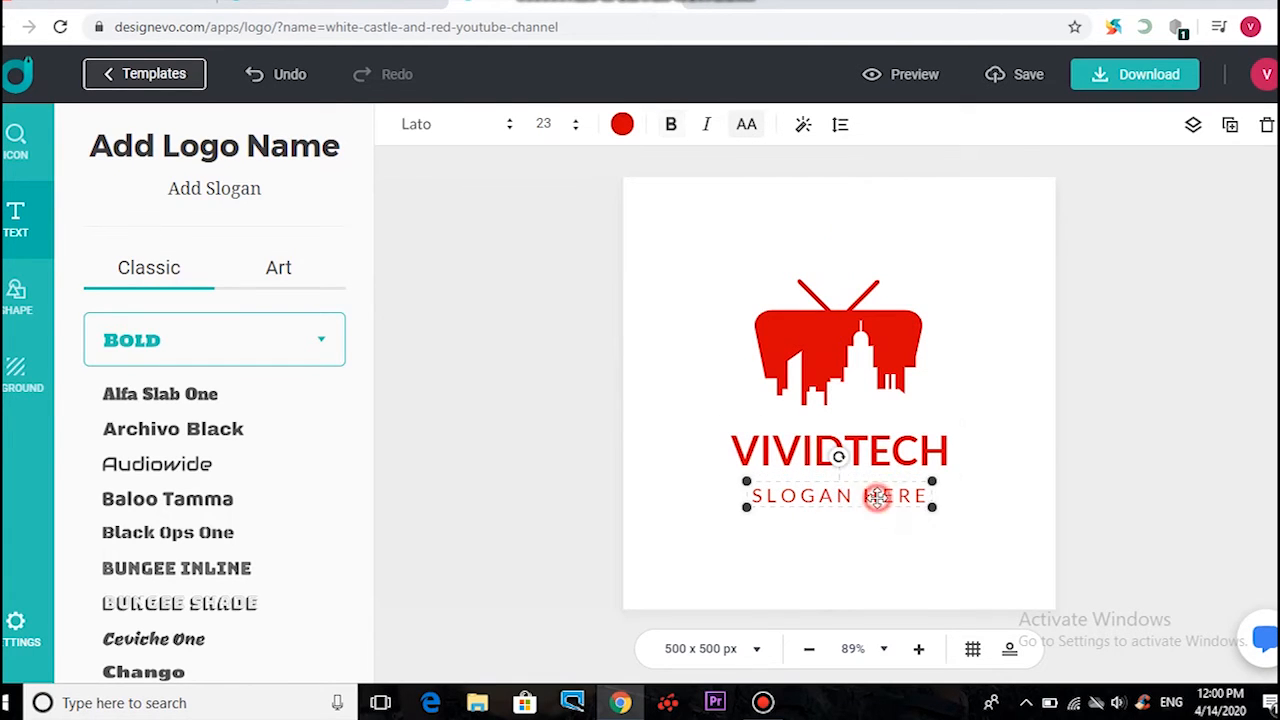
left_click(1266, 125)
left_click_drag(832, 452, 810, 478)
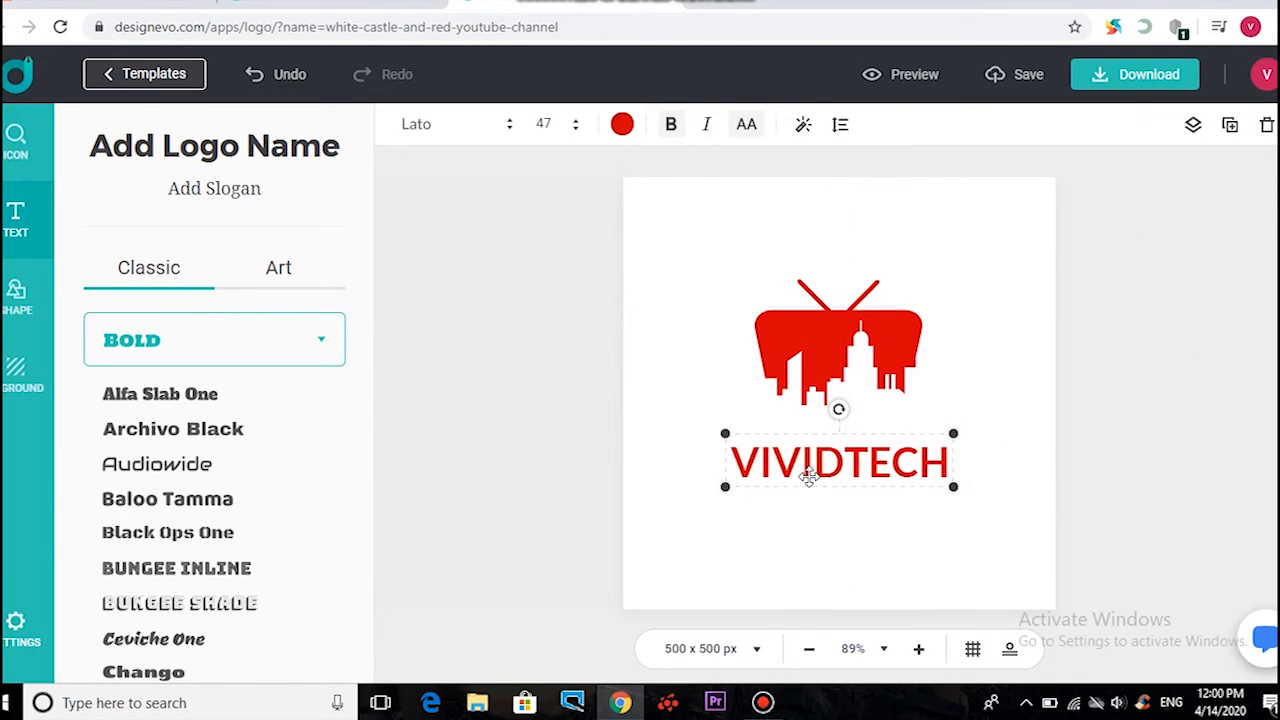
Try the Alfa Slab One font on the VIVIDTECH name, and replace it with the white italic art style outlined in red.
left_click(229, 396)
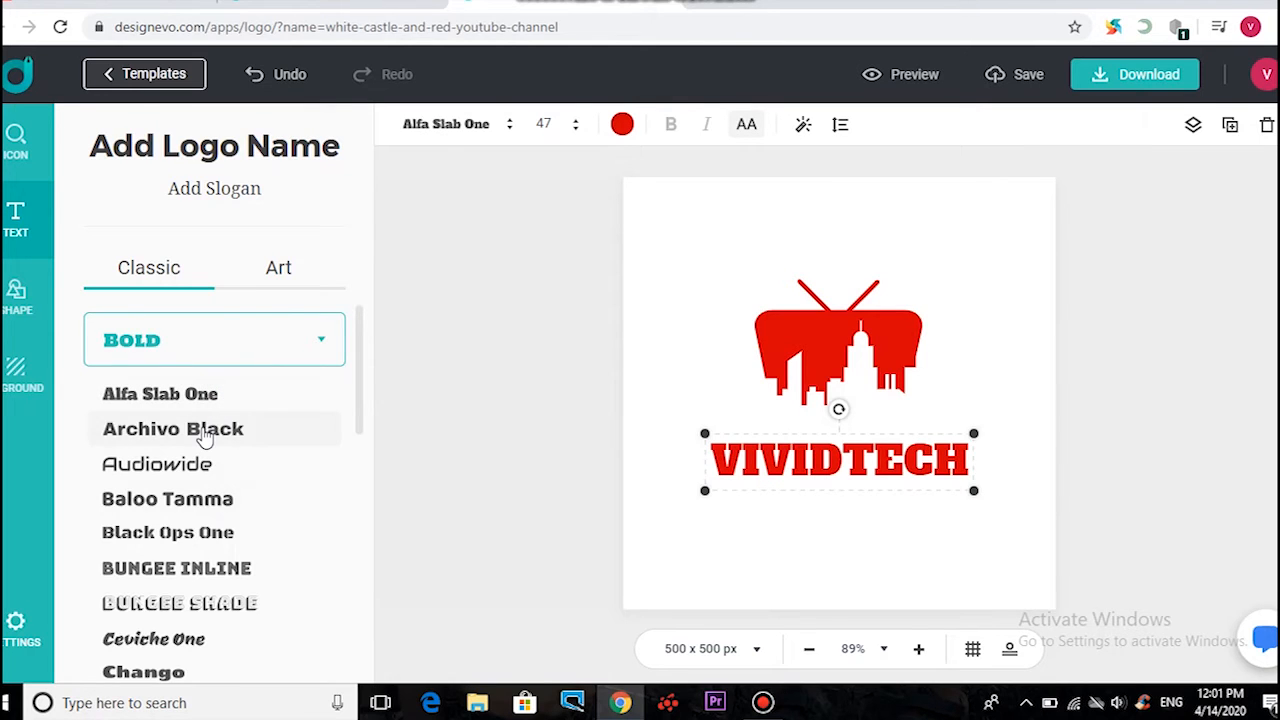
left_click(277, 276)
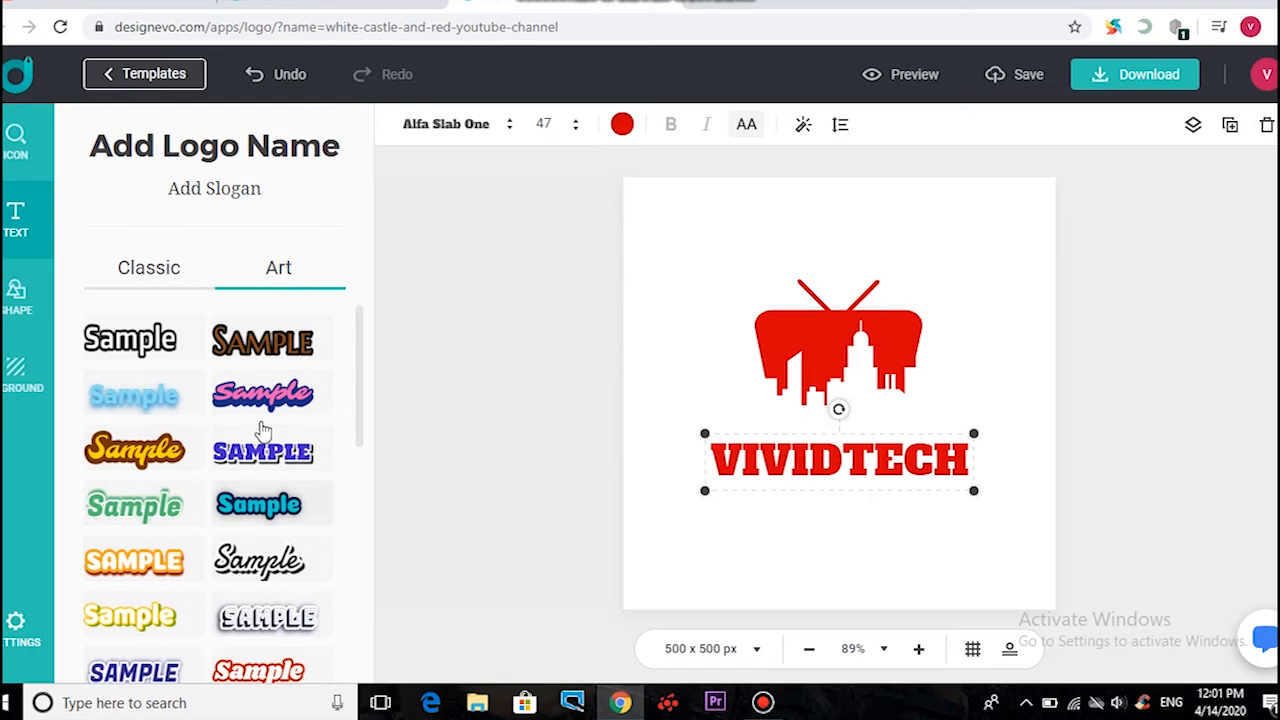
scroll(265, 570, "down", 1)
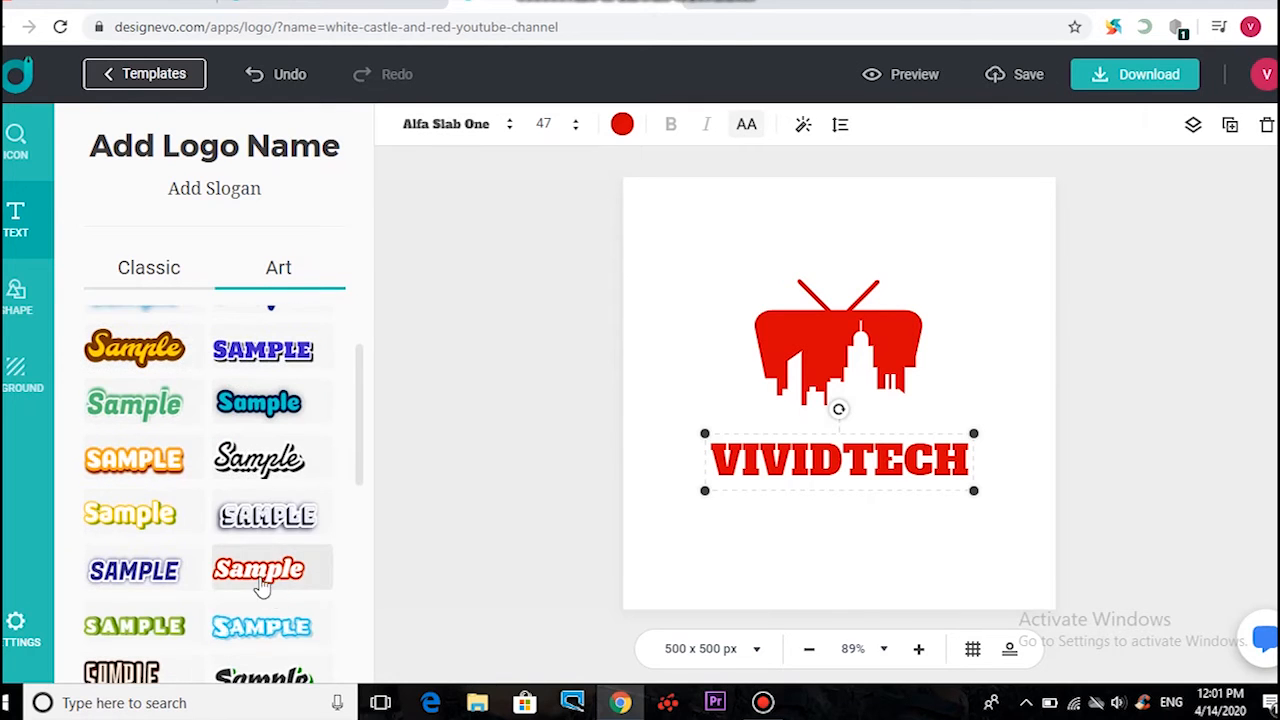
left_click(270, 582)
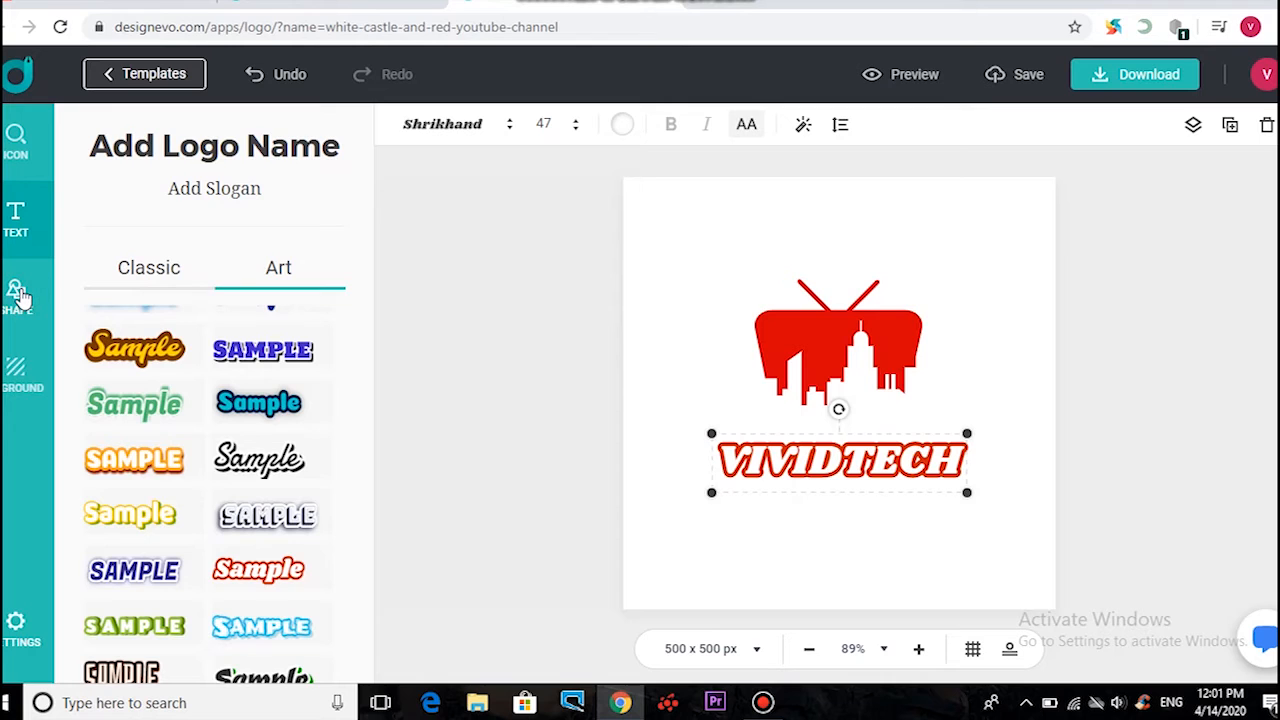
Examine the available shapes in the Badge, Line, Solid Shape and Banner groups.
left_click(20, 297)
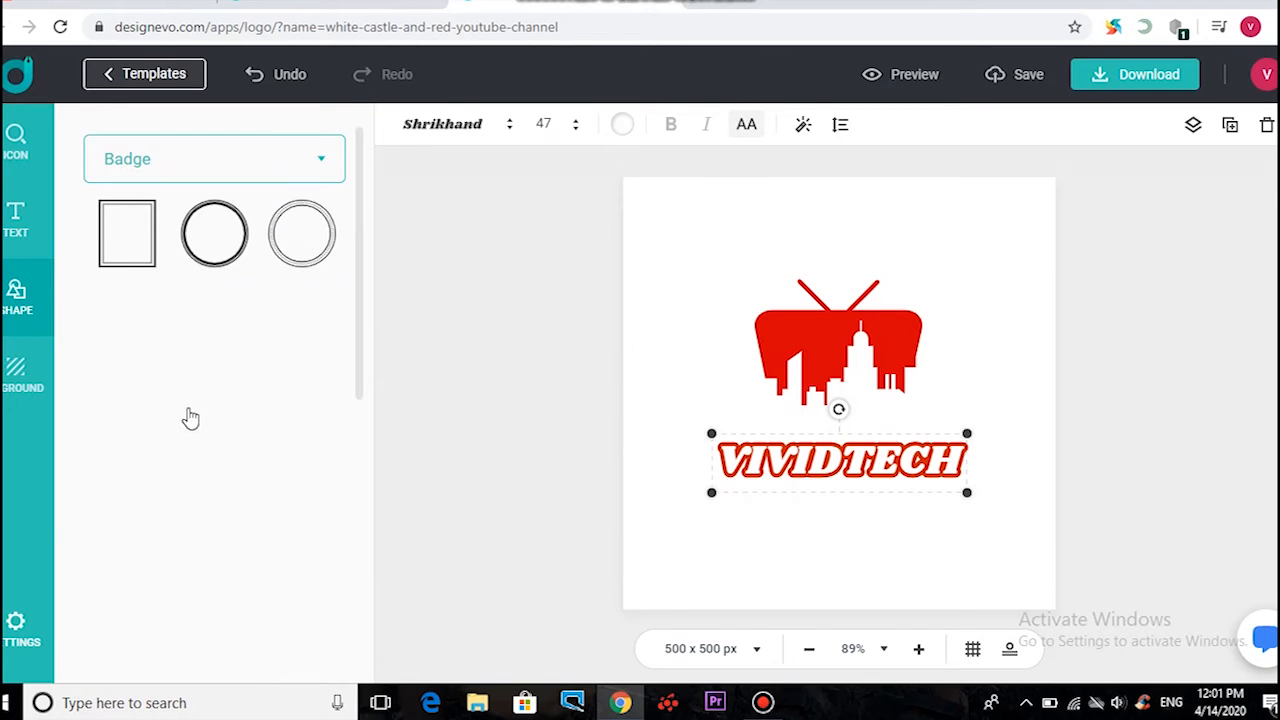
scroll(240, 545, "down", 2)
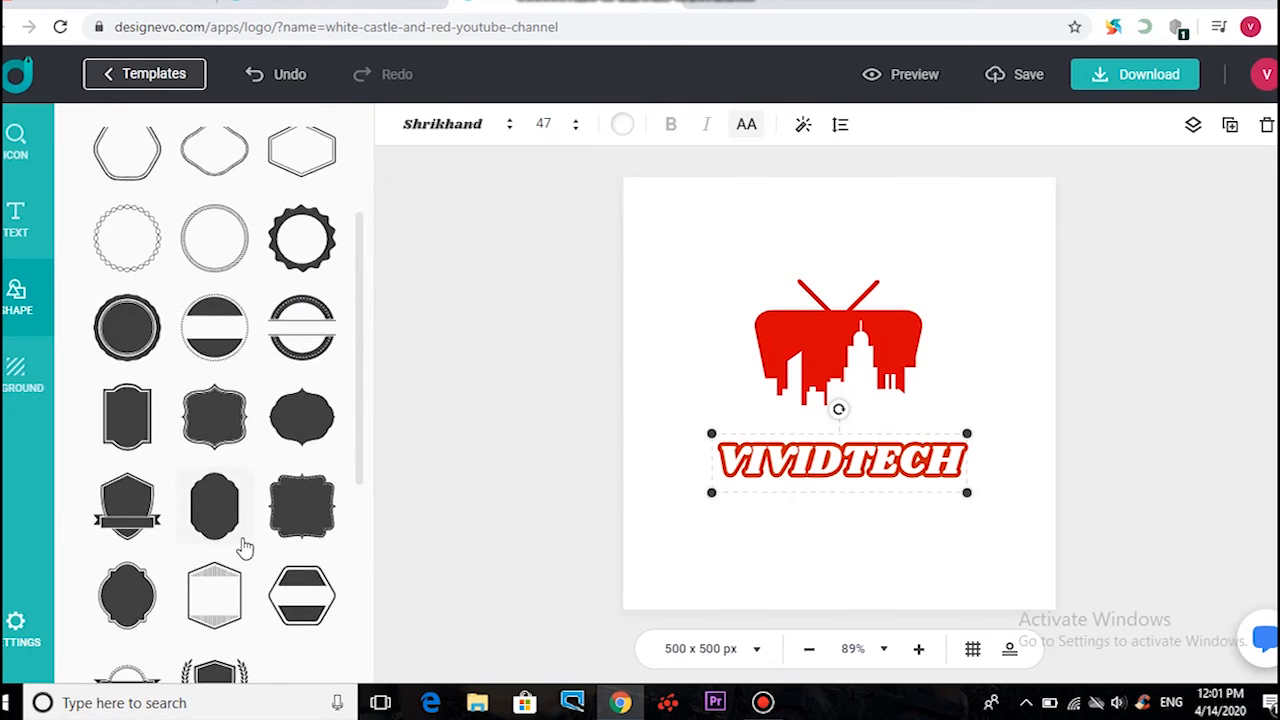
scroll(245, 548, "down", 2)
scroll(245, 548, "up", 2)
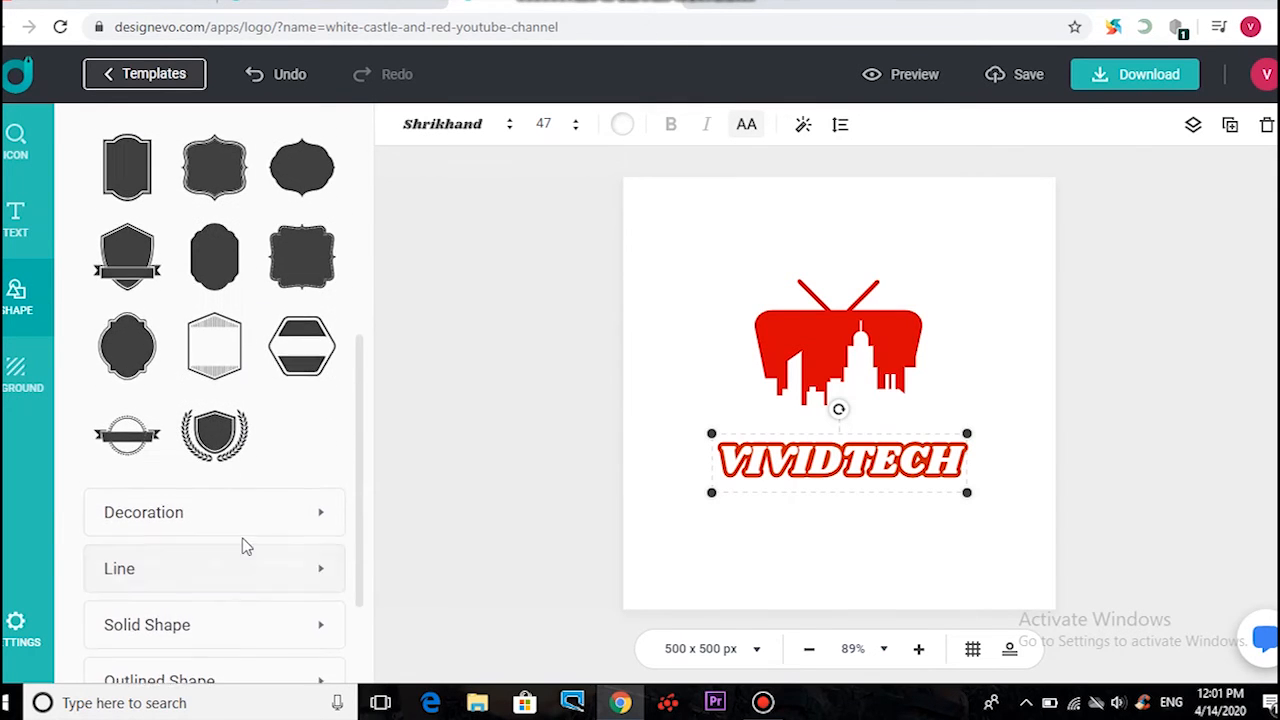
scroll(243, 543, "up", 3)
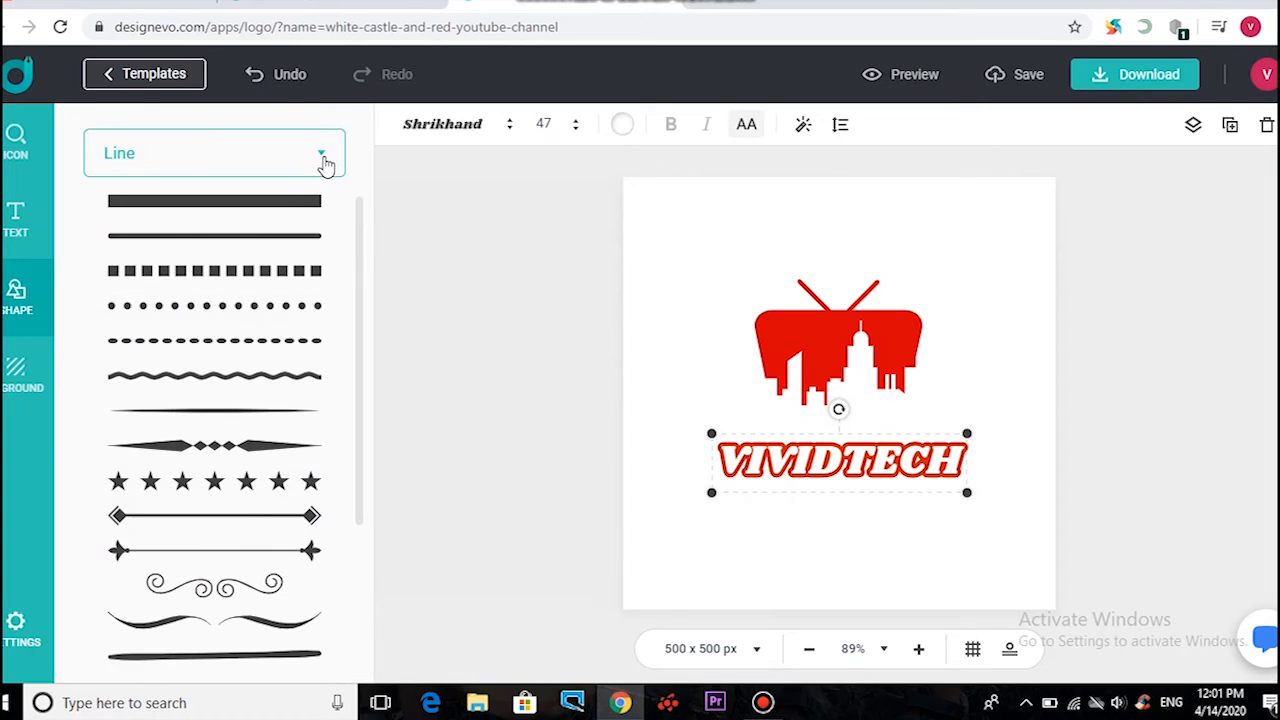
left_click(322, 162)
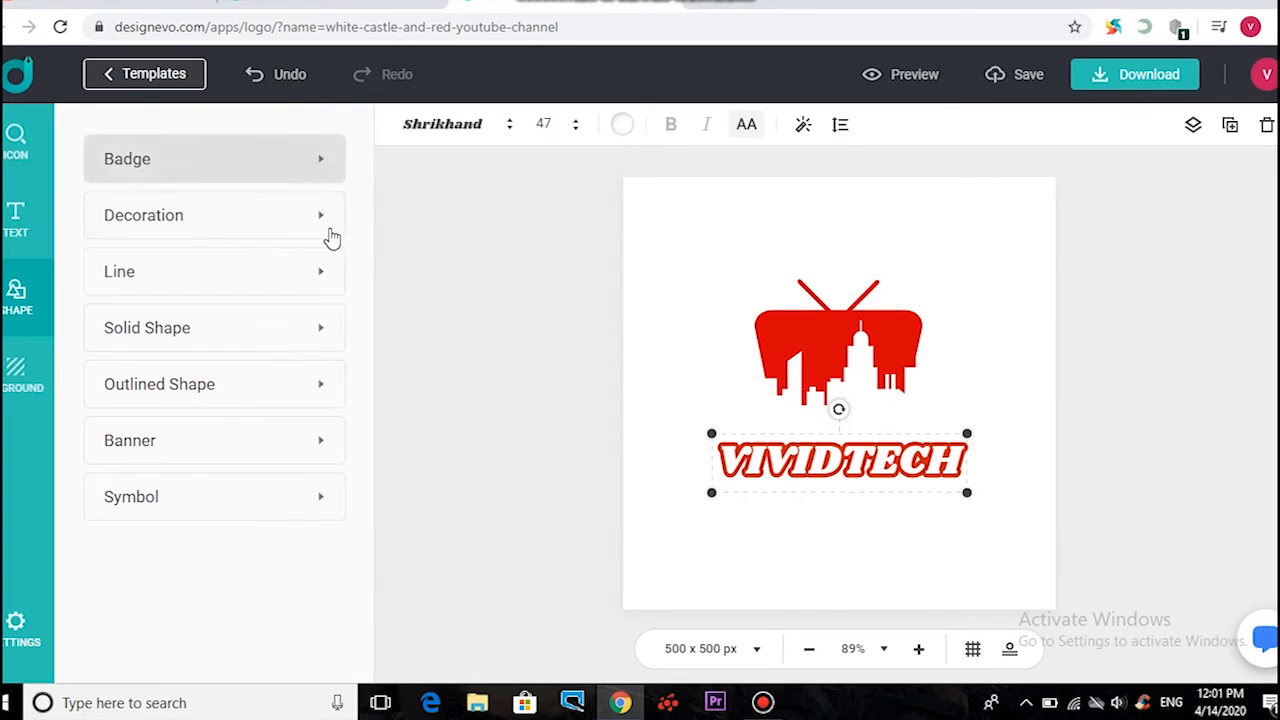
left_click(314, 335)
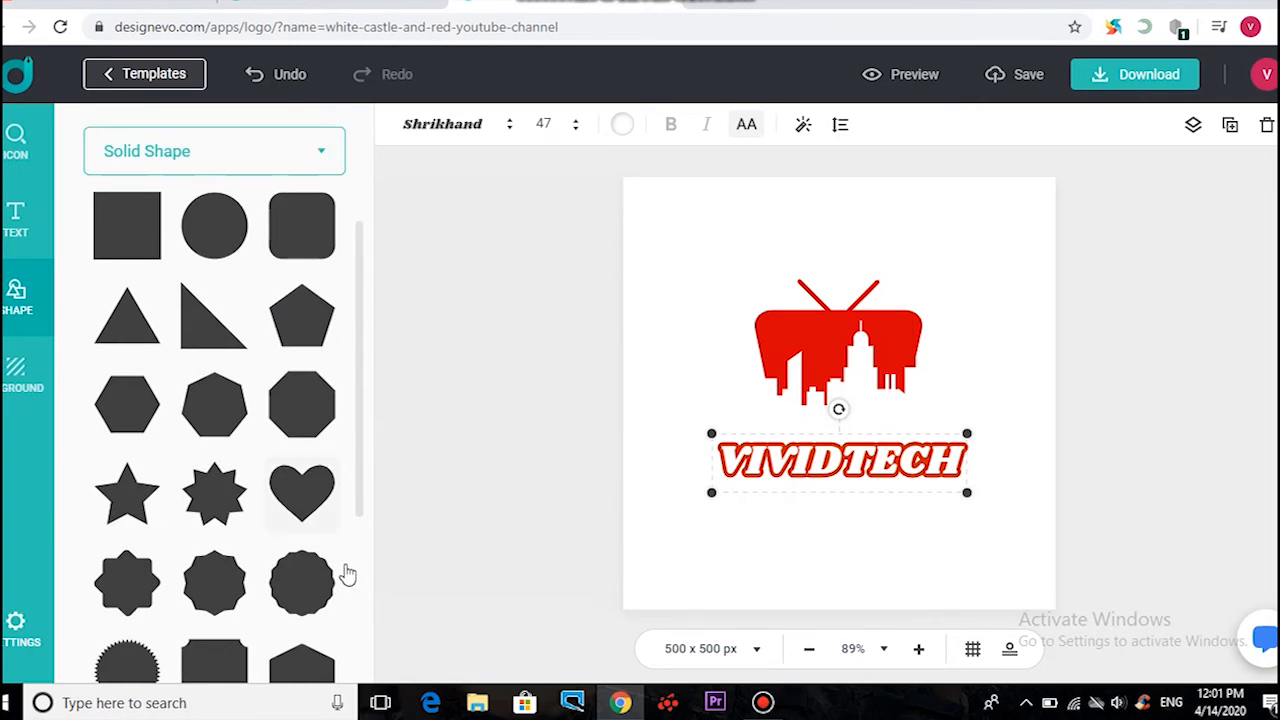
left_click(324, 155)
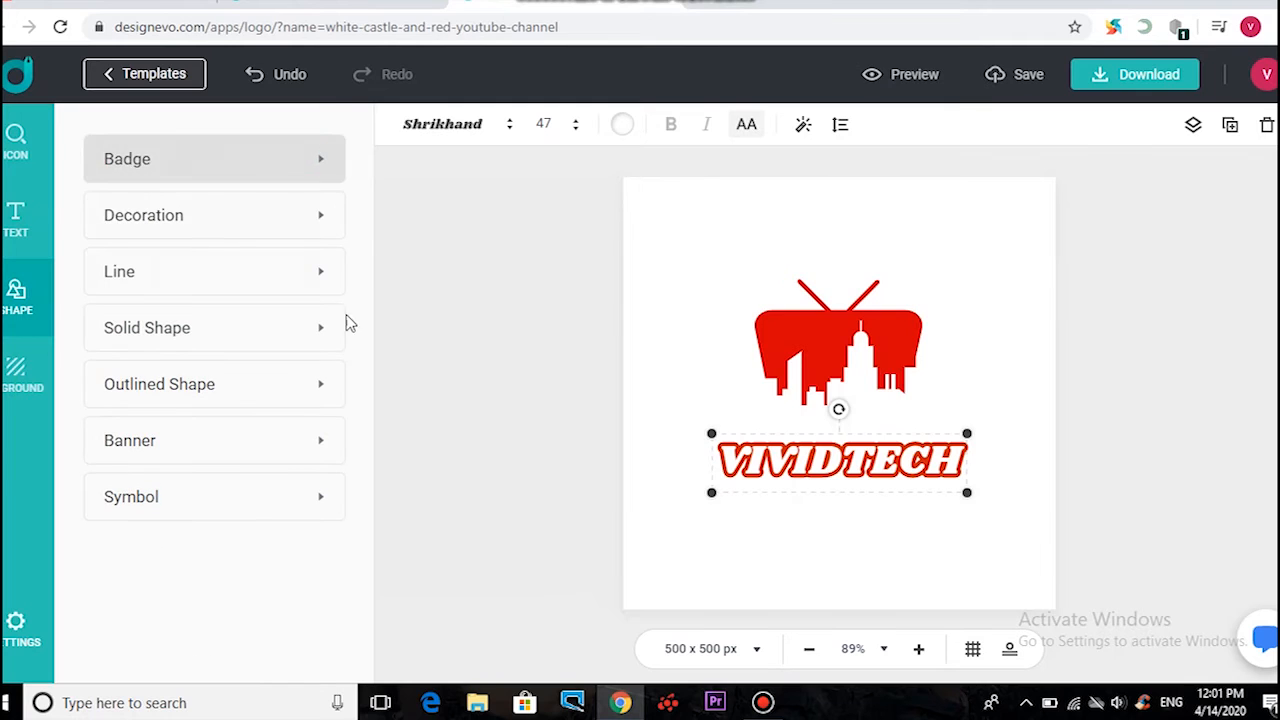
left_click(280, 450)
scroll(280, 462, "down", 2)
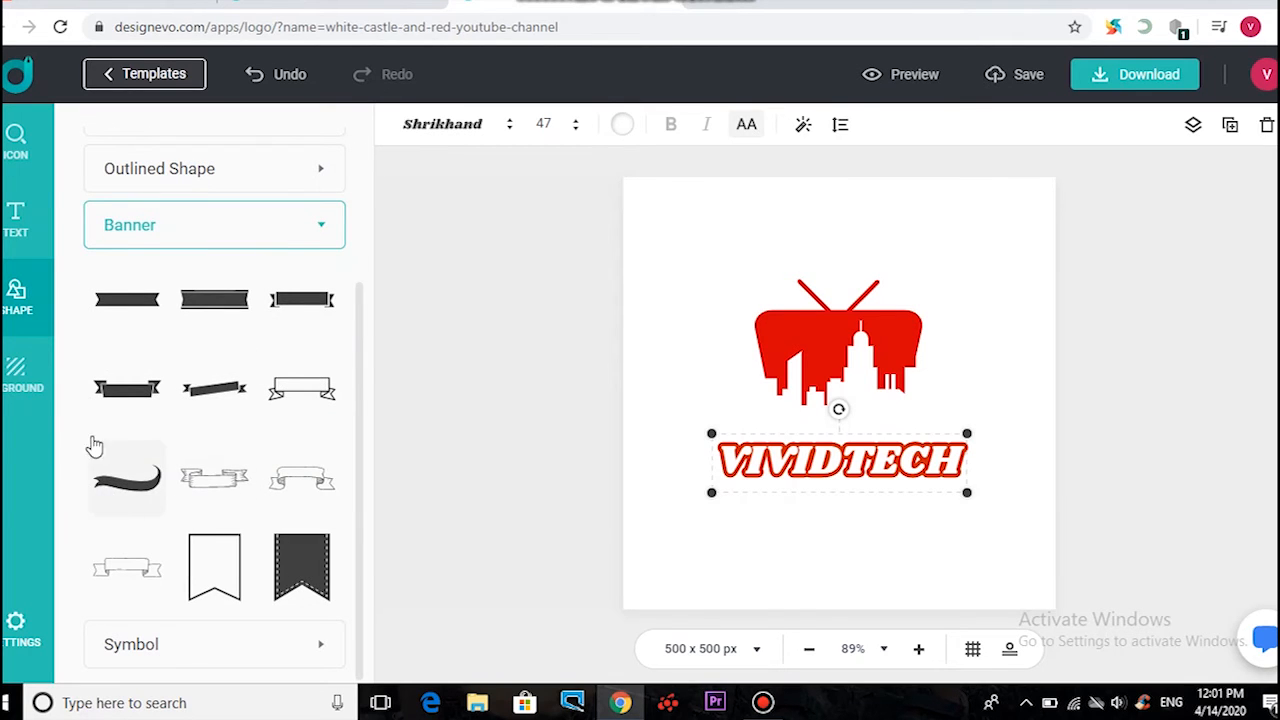
Add the dark folded-ribbon banner shape and place it centred just beneath the VIVIDTECH name.
left_click(122, 393)
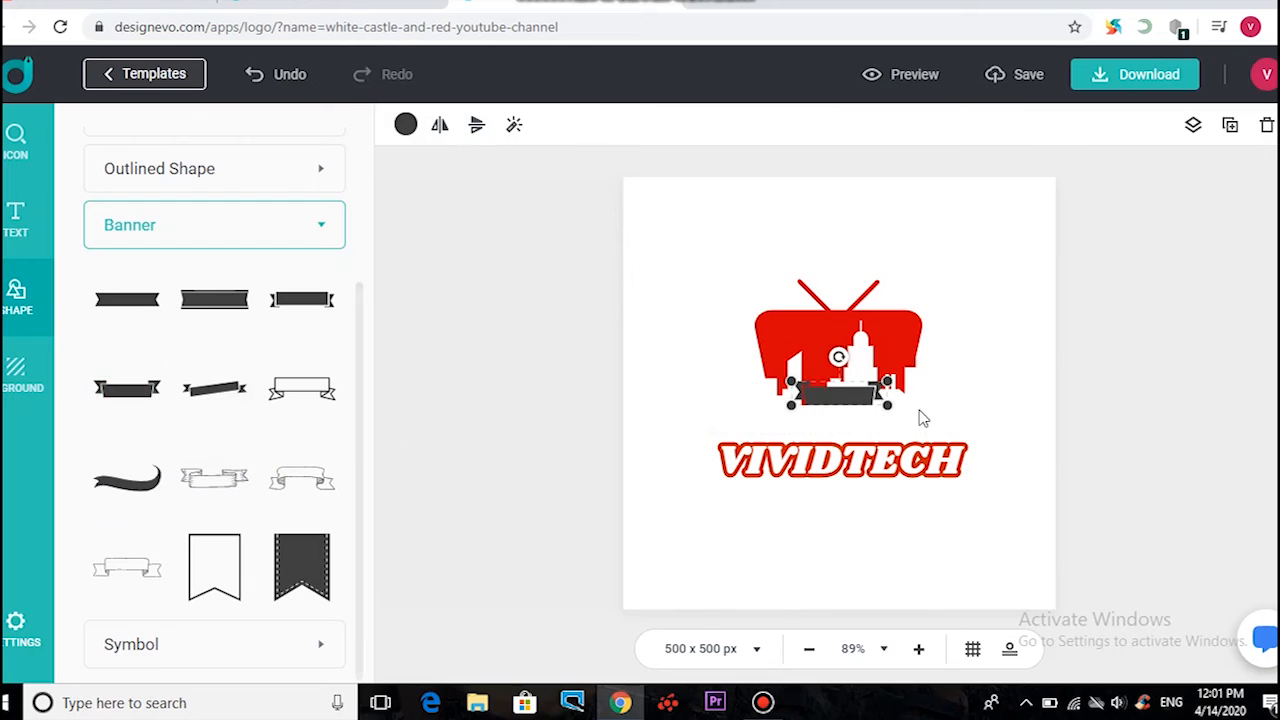
left_click_drag(835, 397, 845, 505)
left_click(845, 557)
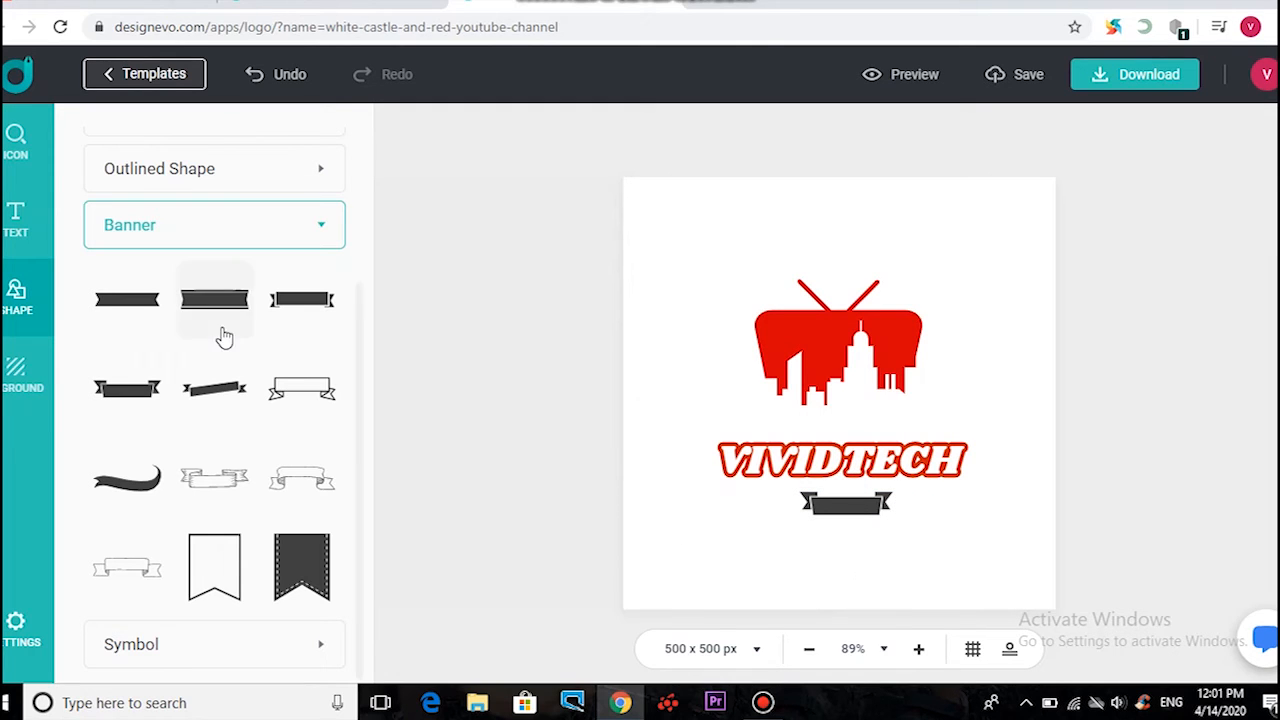
Try light solid background colours such as blue and peach, and set the background to the cyan-to-purple gradient.
left_click(17, 375)
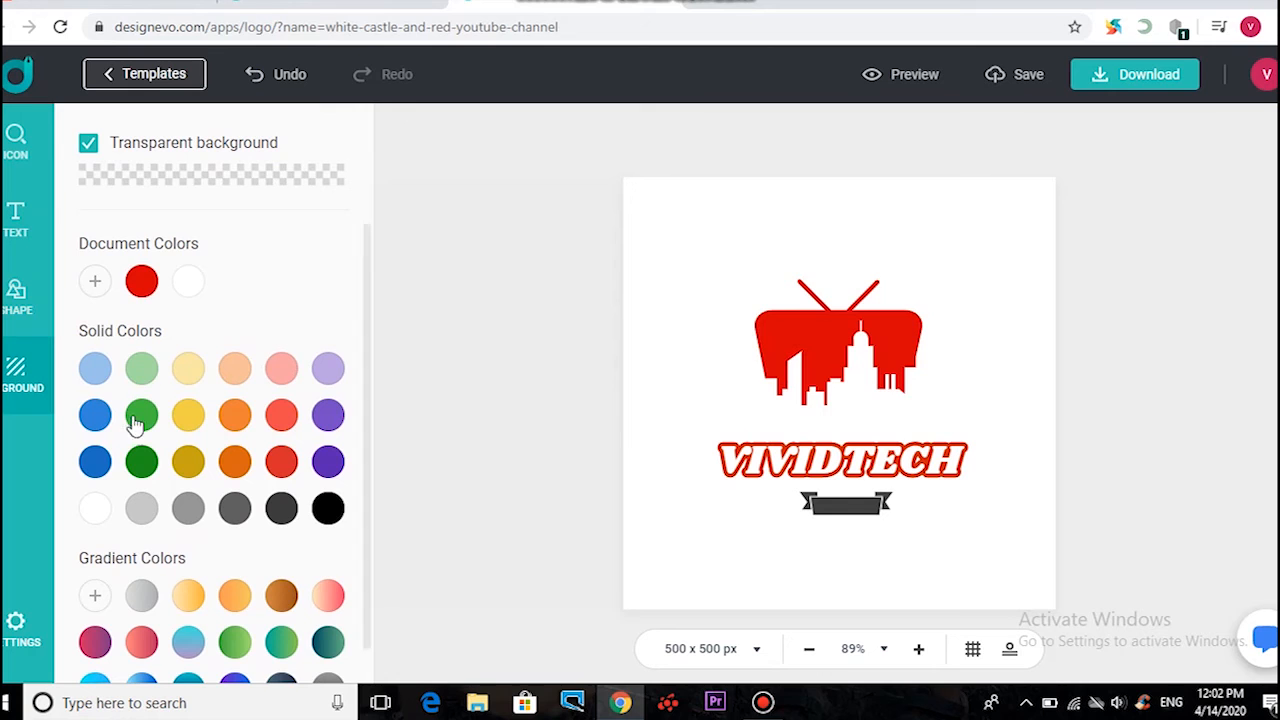
scroll(294, 594, "down", 1)
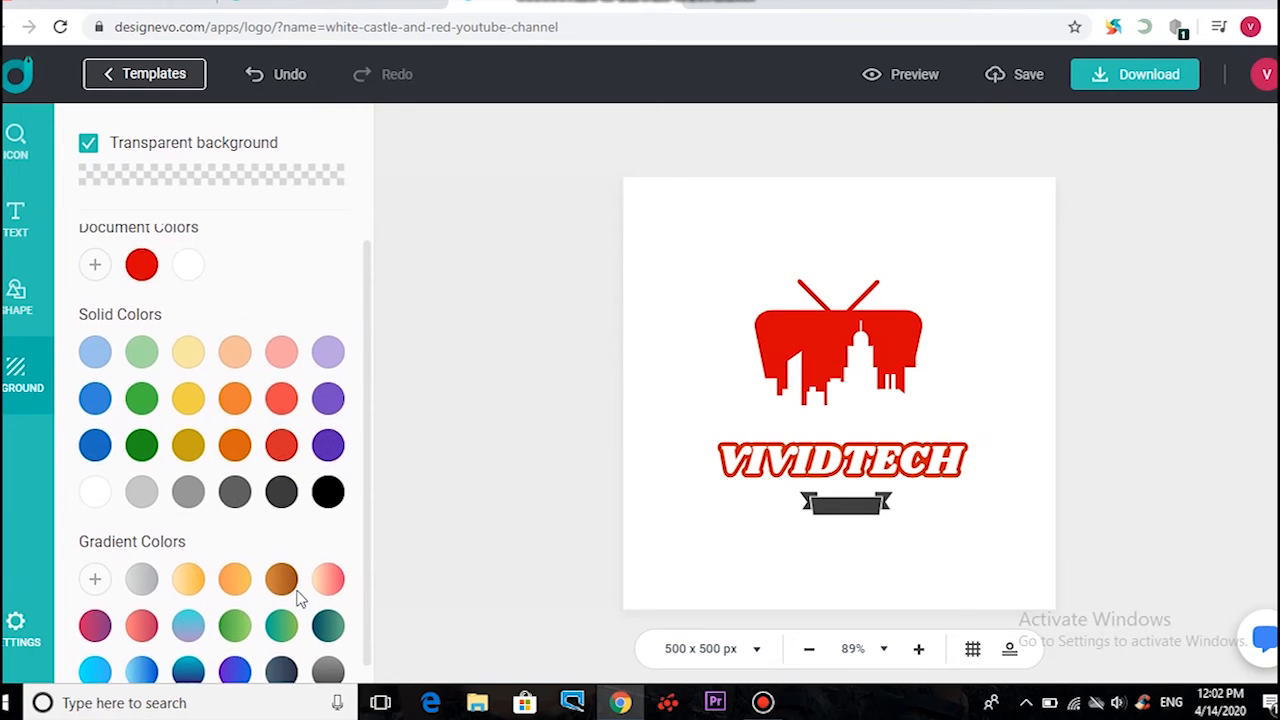
scroll(292, 500, "up", 1)
left_click(91, 370)
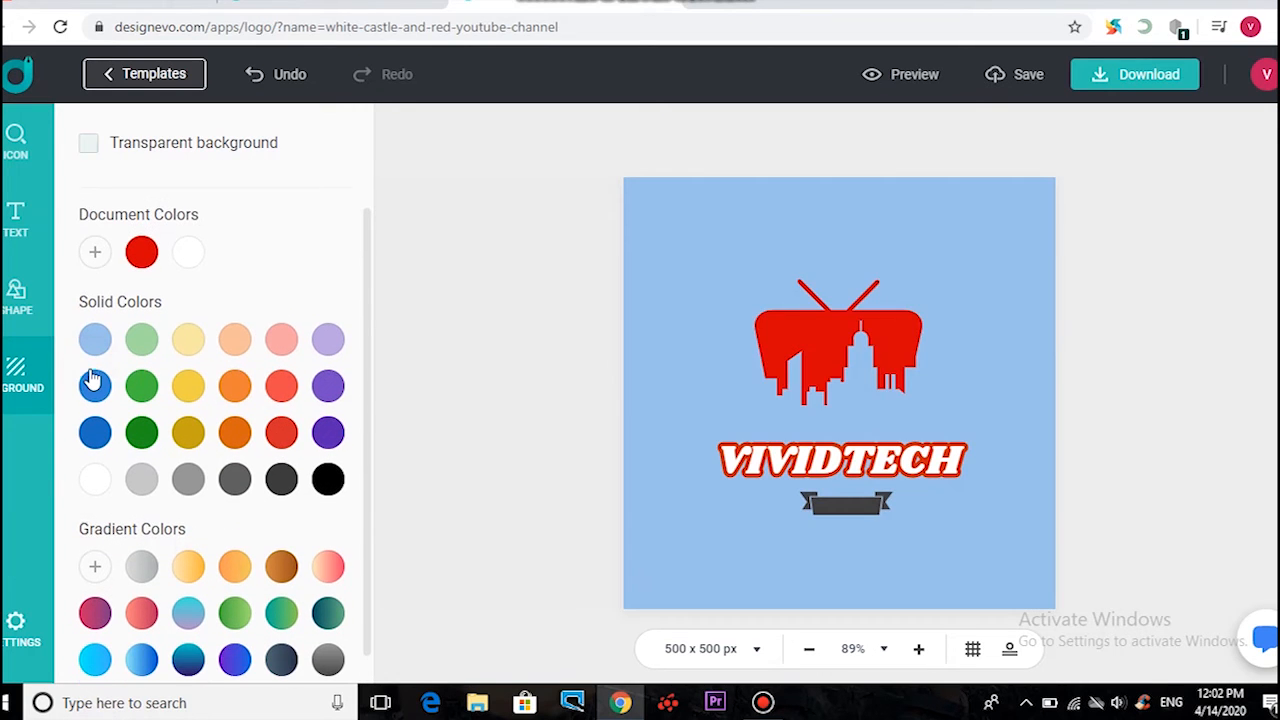
left_click(281, 345)
left_click(237, 339)
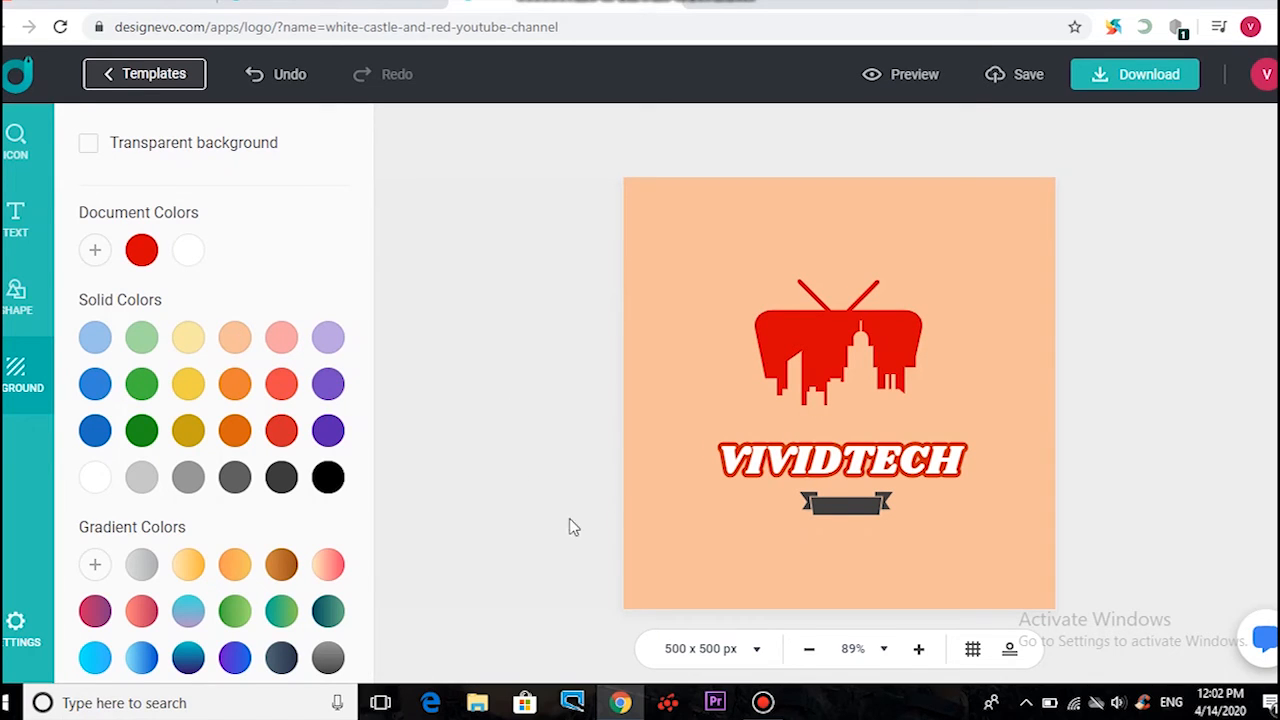
left_click(188, 611)
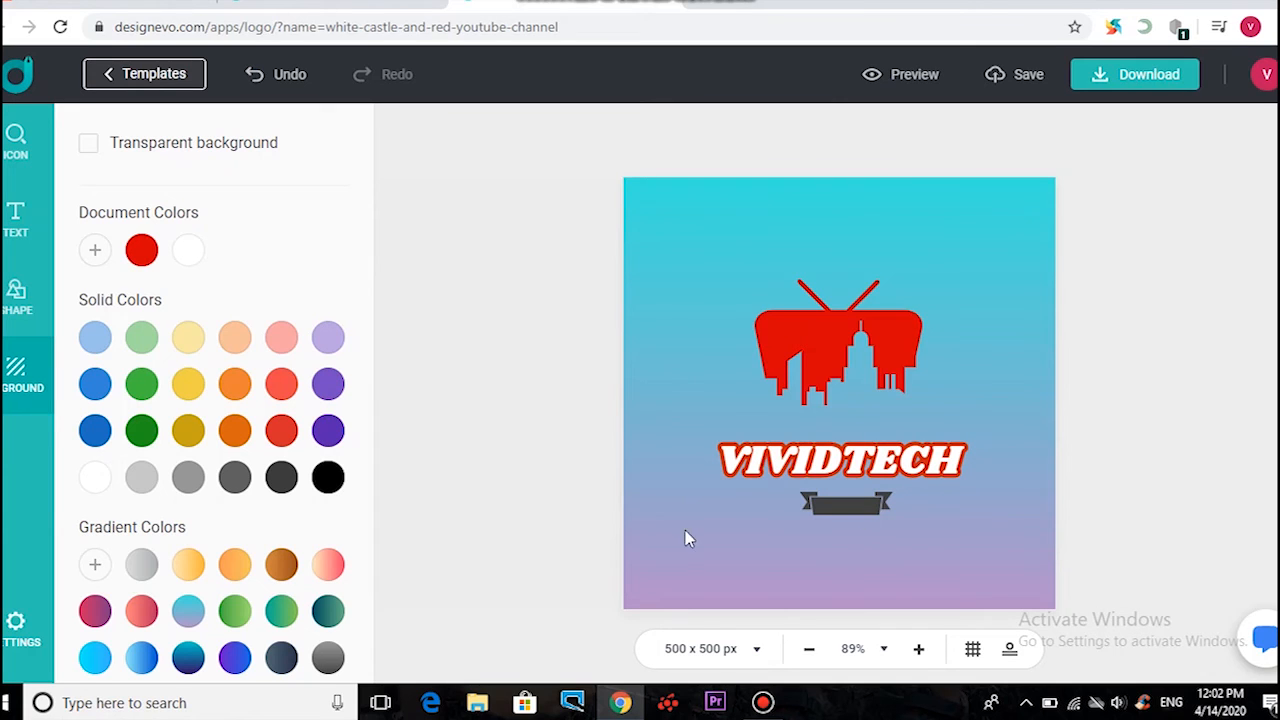
Review the Basic and Plus download plans, and download the low-resolution free logo by agreeing to give credit.
left_click(1134, 79)
scroll(1032, 363, "down", 4)
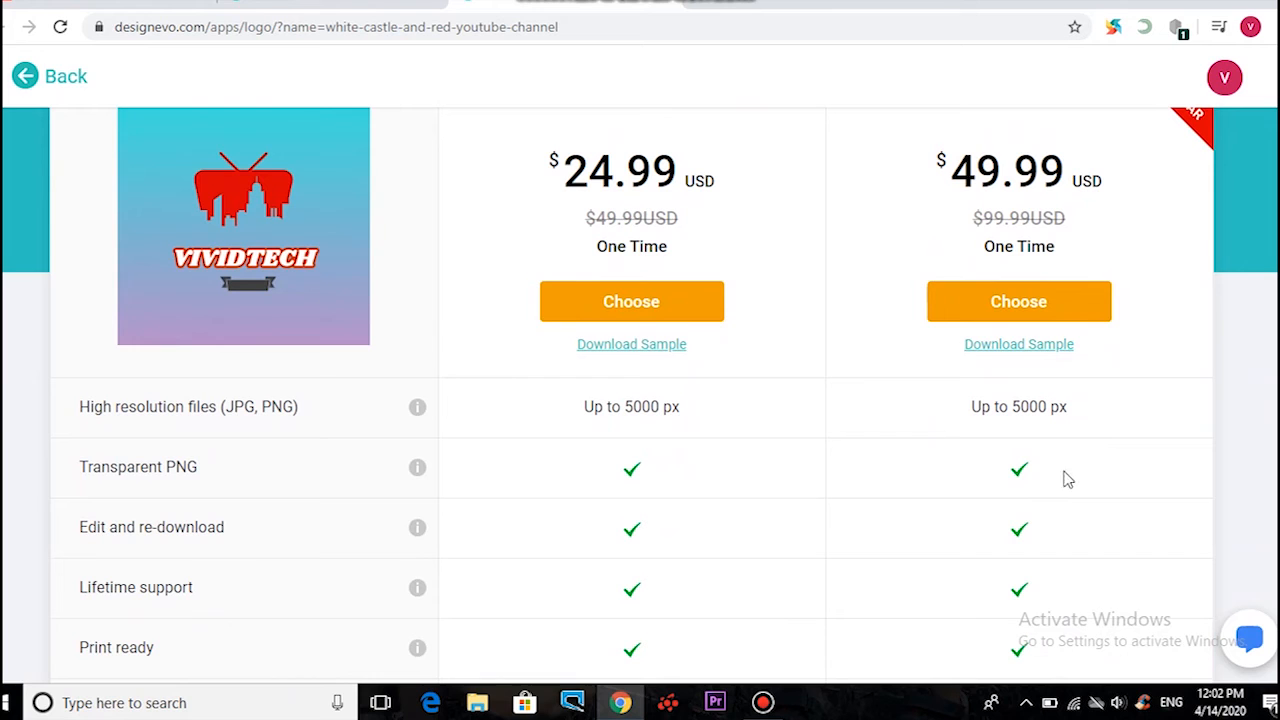
scroll(437, 472, "down", 4)
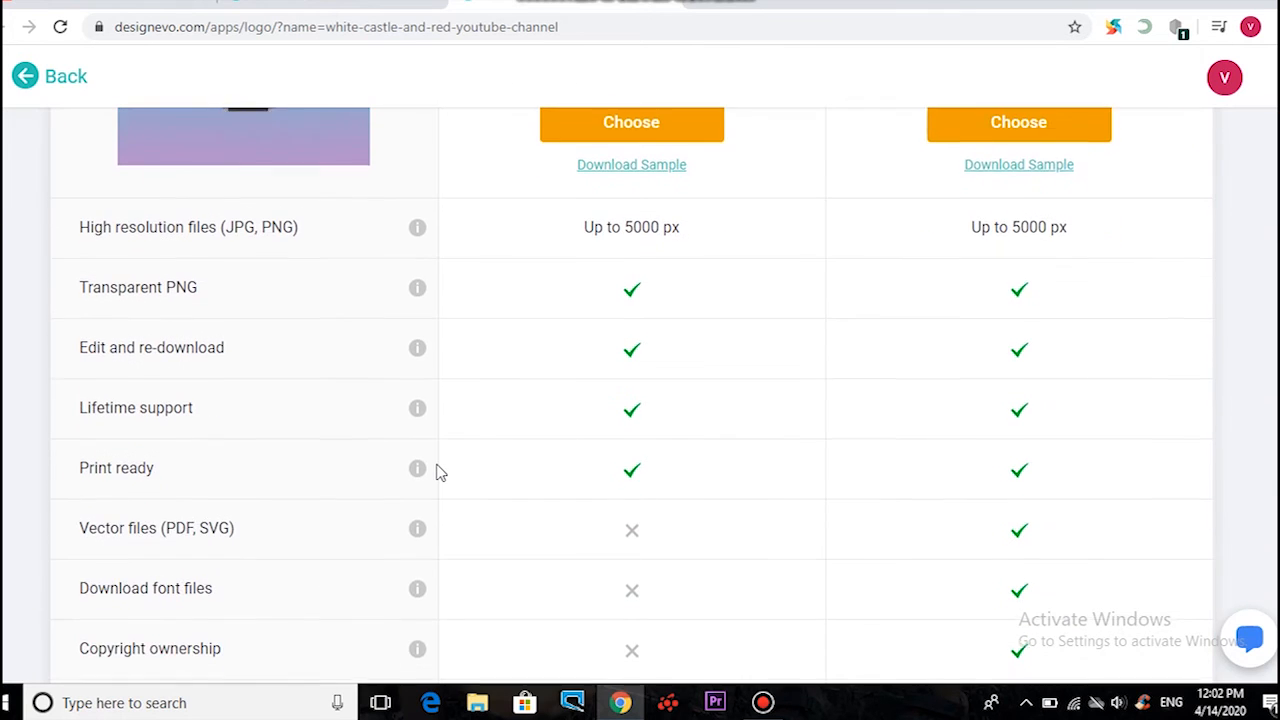
scroll(437, 472, "up", 7)
scroll(437, 472, "up", 2)
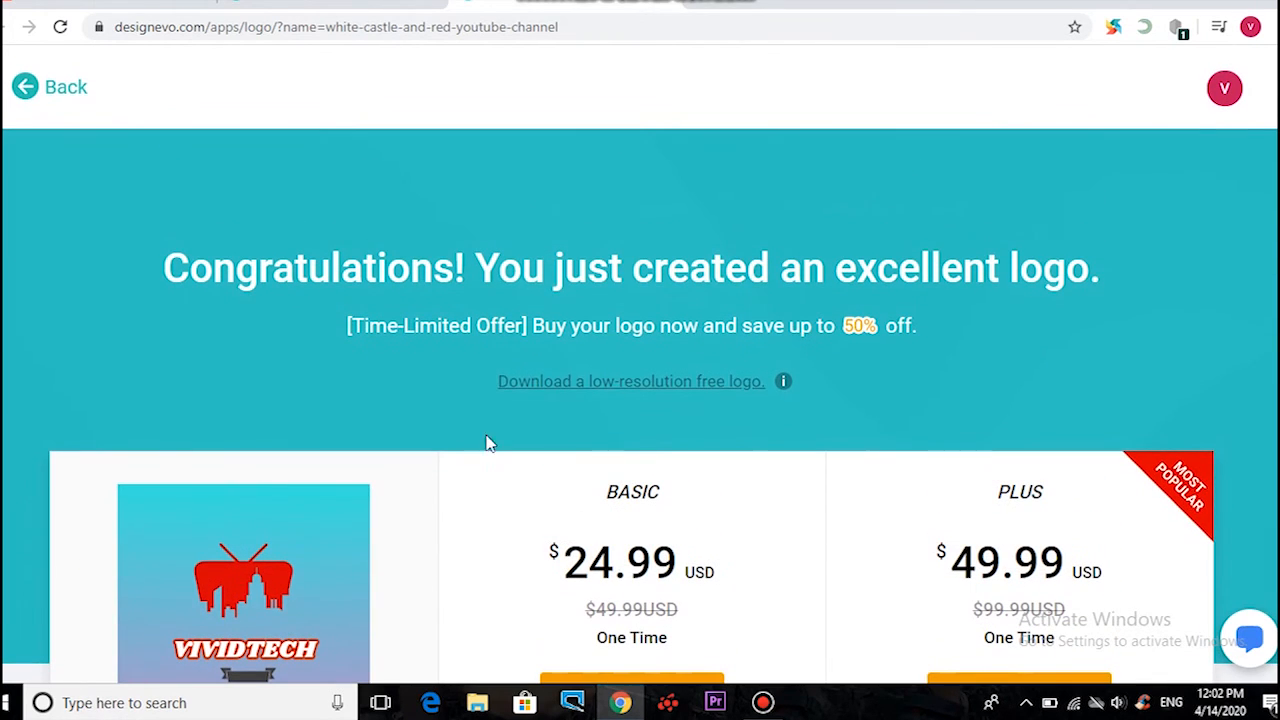
left_click(630, 384)
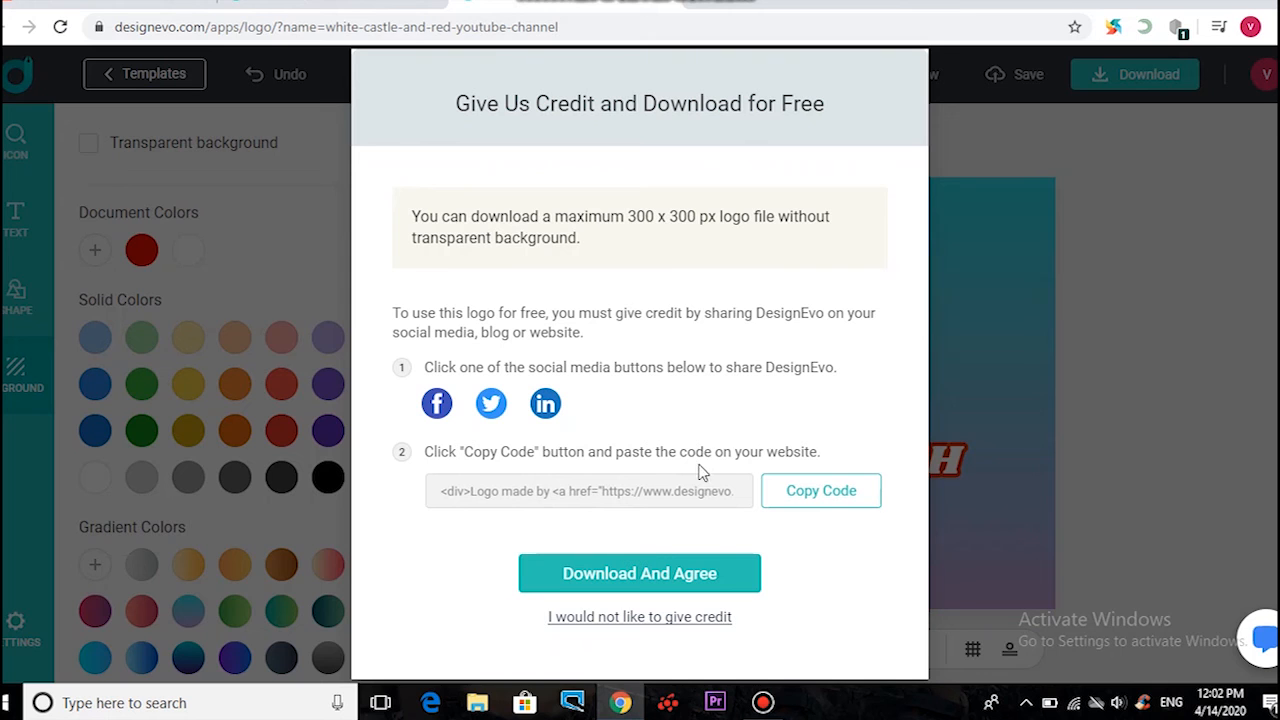
left_click(668, 576)
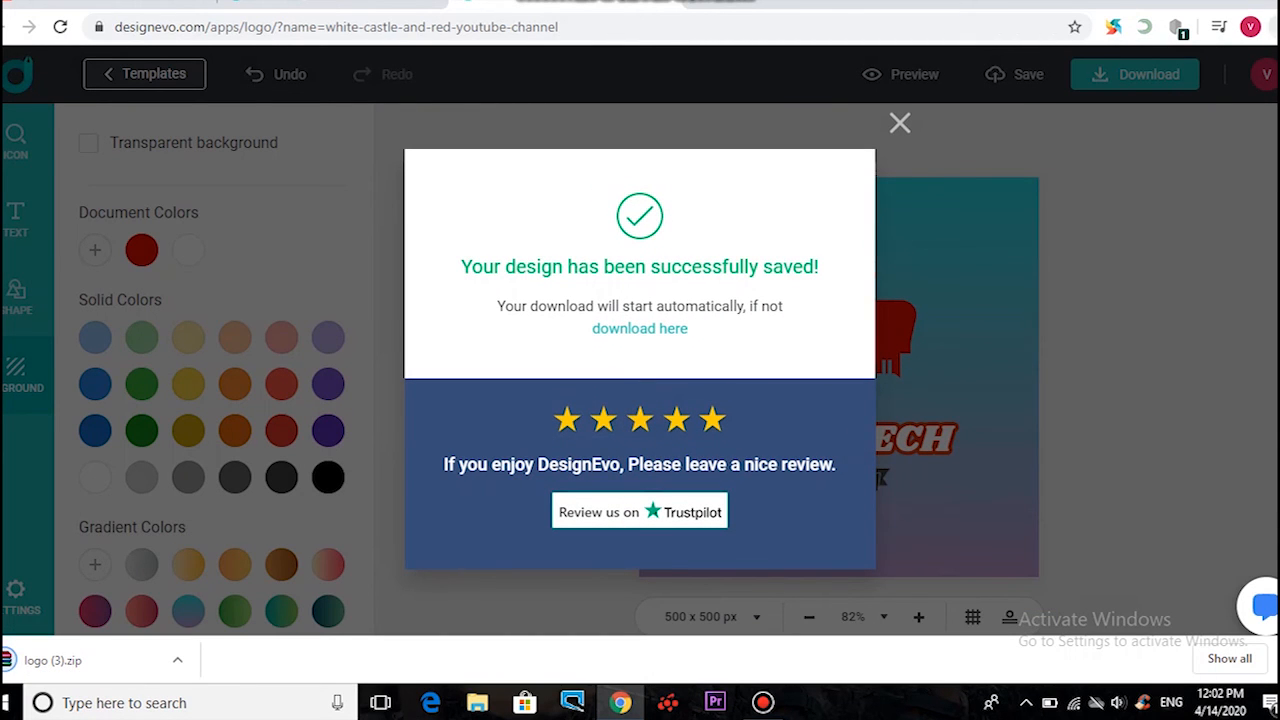
Open the browser's download list and show logo (3).zip in its folder.
left_click(1268, 27)
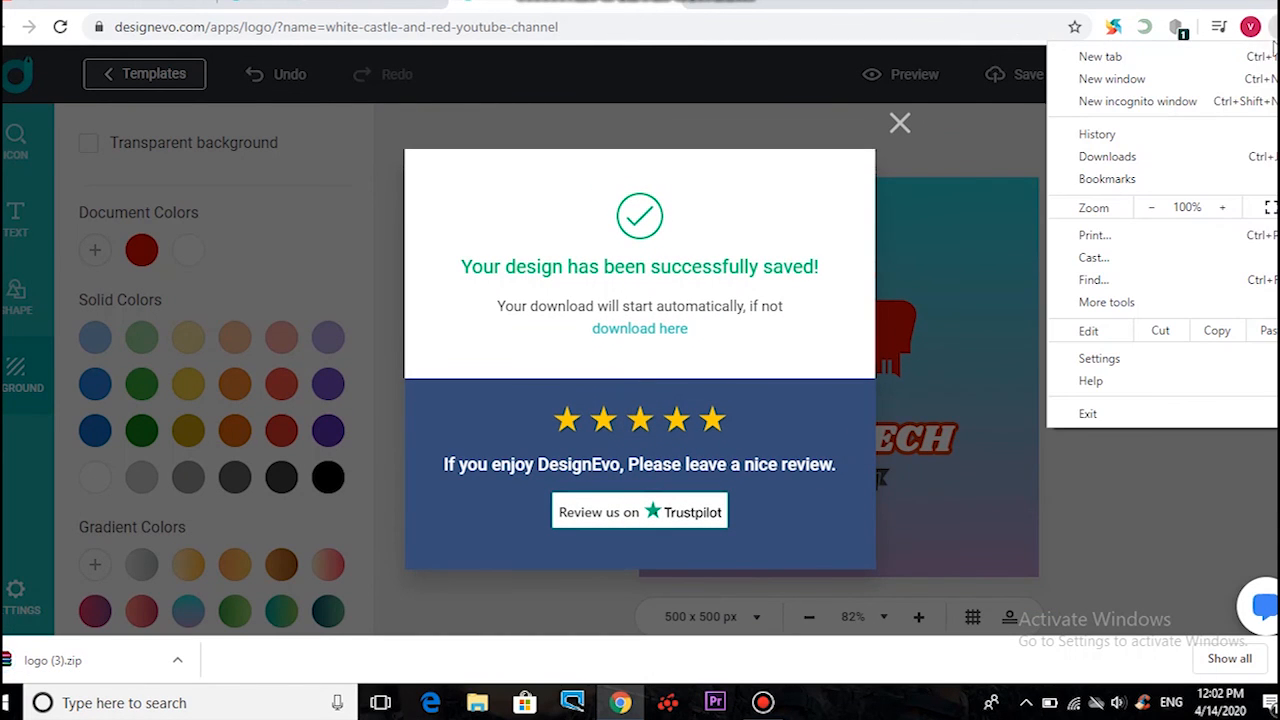
left_click(1112, 163)
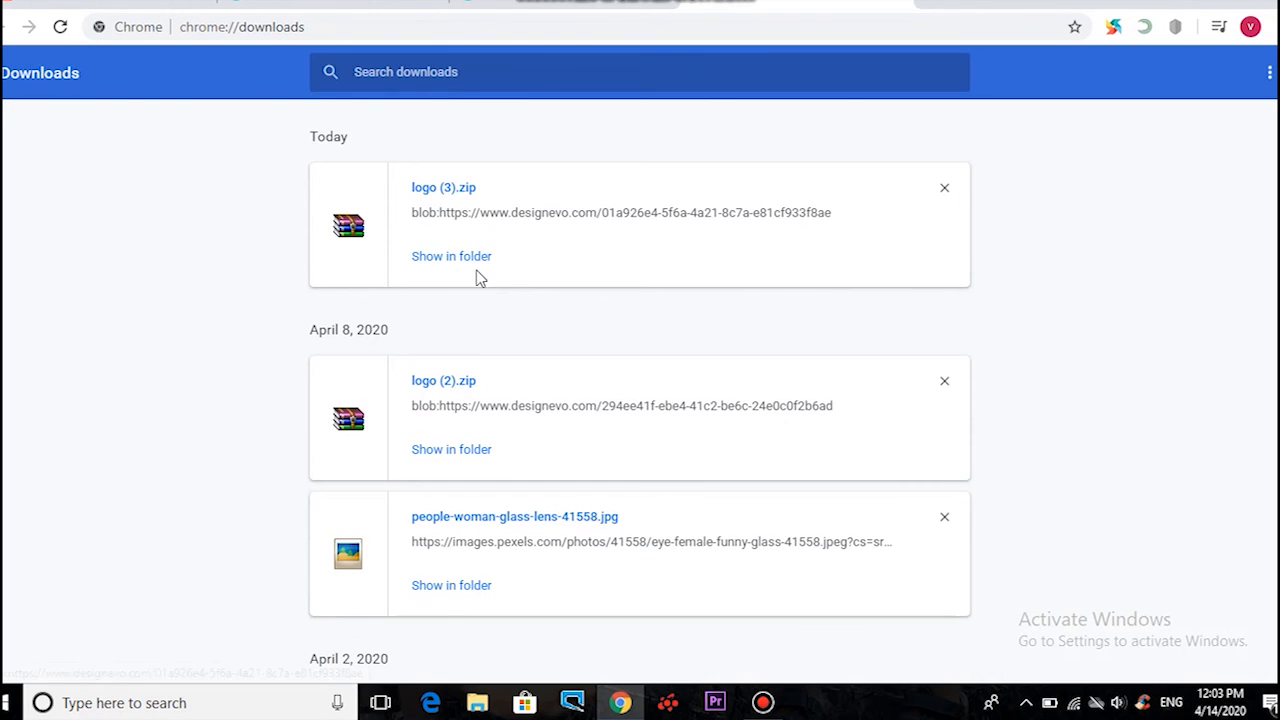
left_click(468, 256)
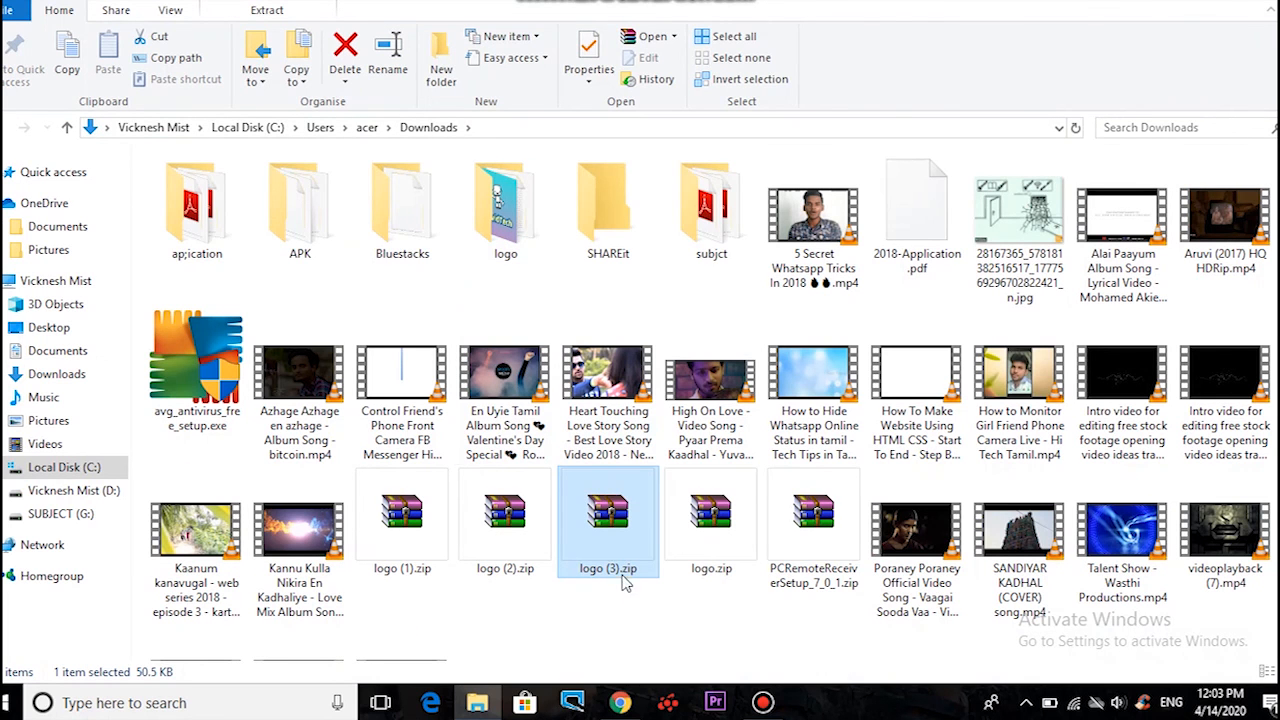
Extract logo (3).zip directly into the Downloads folder, replacing the existing logo files.
double_click(601, 543)
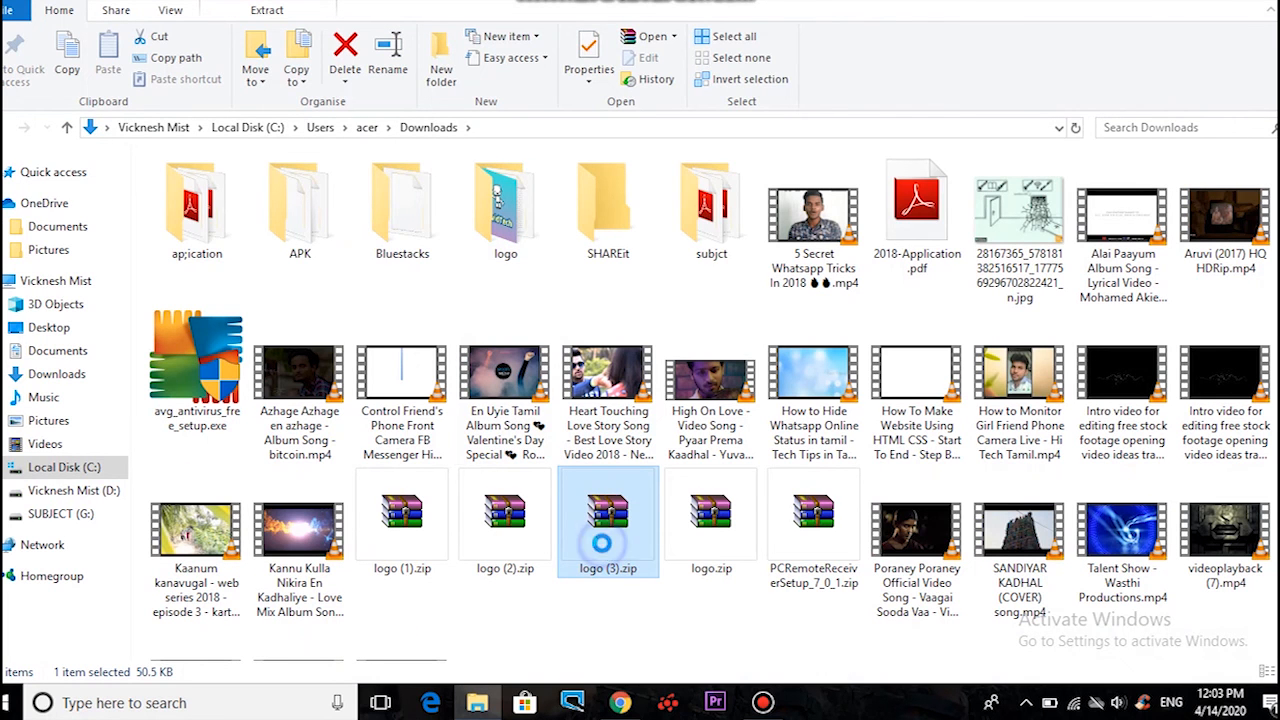
right_click(603, 548)
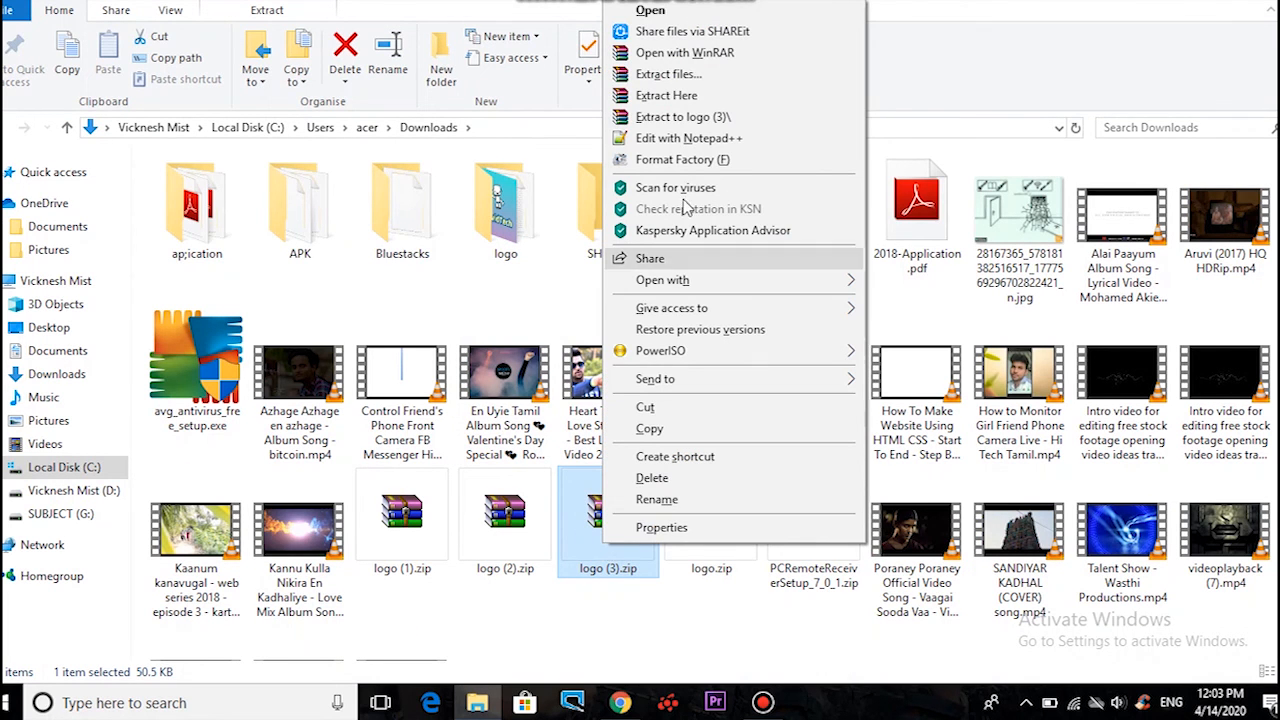
left_click(680, 100)
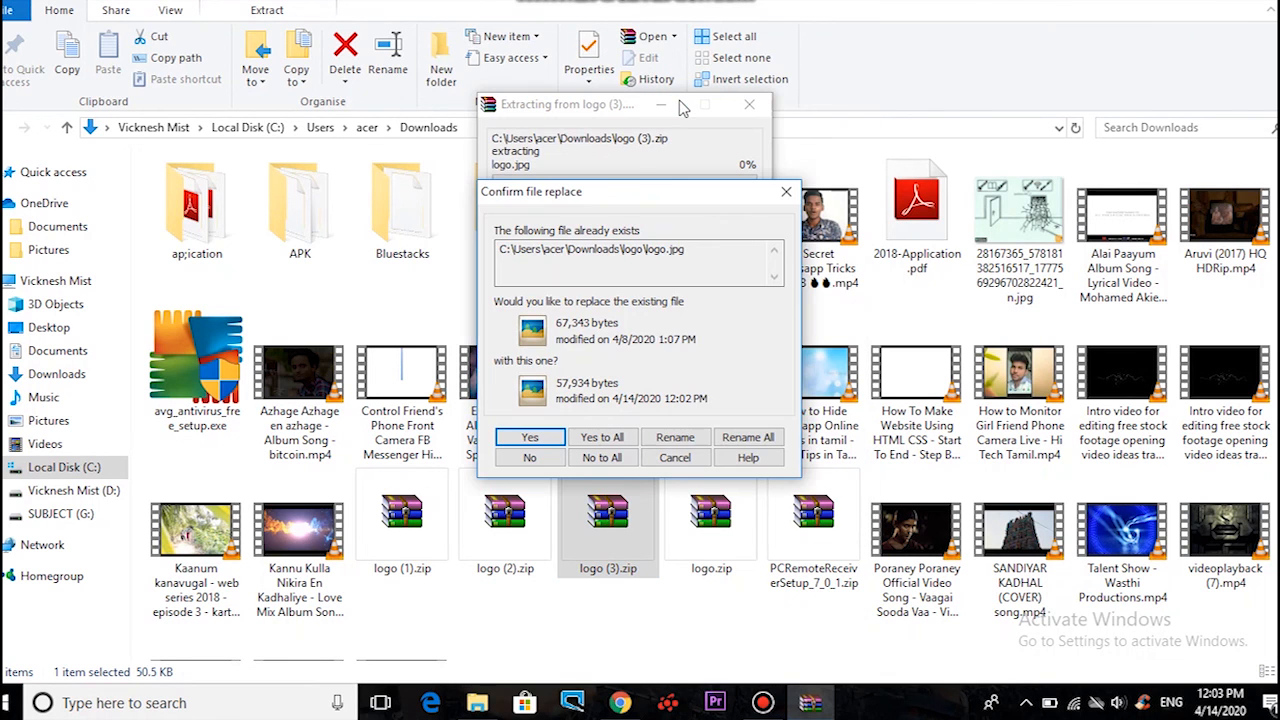
left_click(527, 437)
left_click(525, 435)
left_click(527, 440)
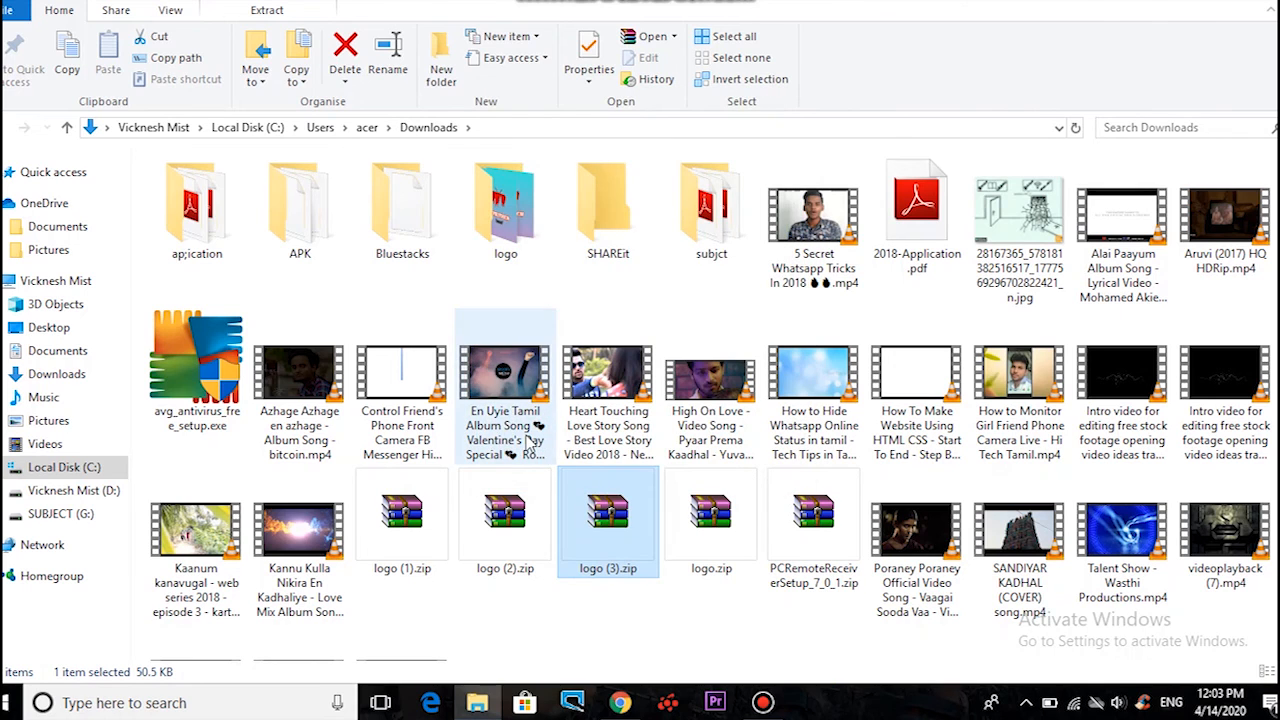
Open logo.jpg from the extracted logo folder to view the finished logo.
double_click(507, 256)
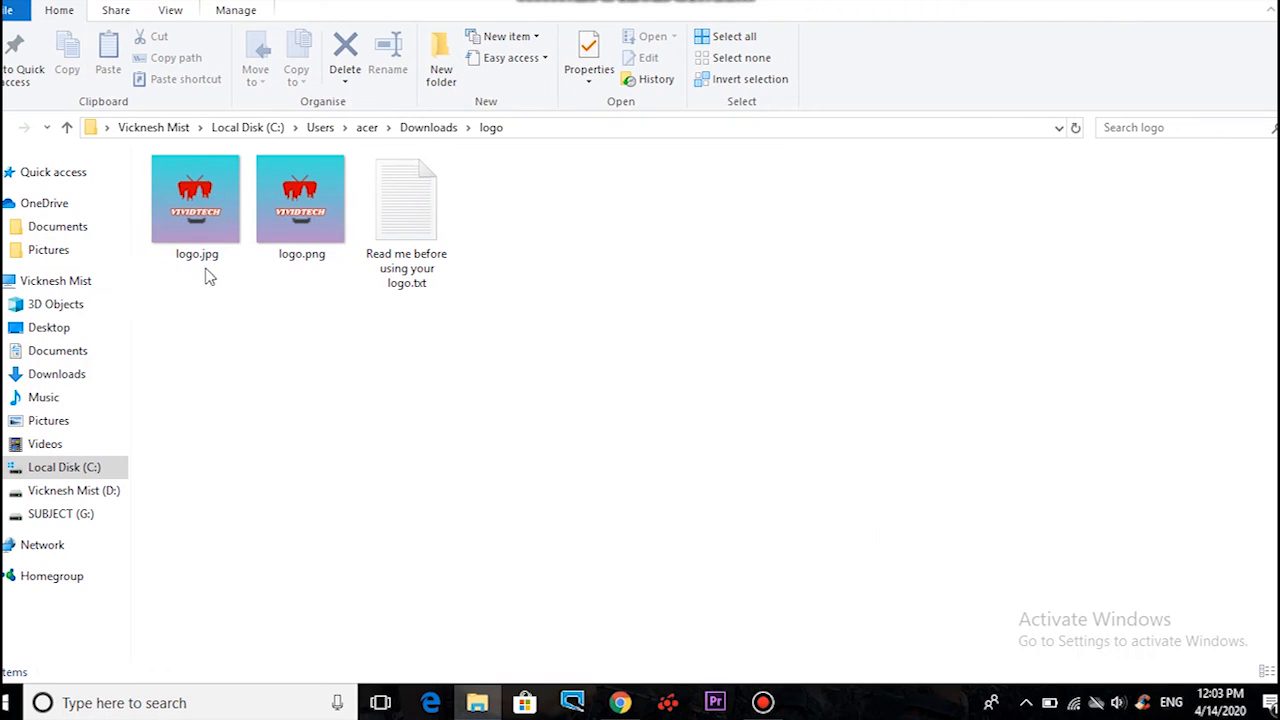
double_click(208, 216)
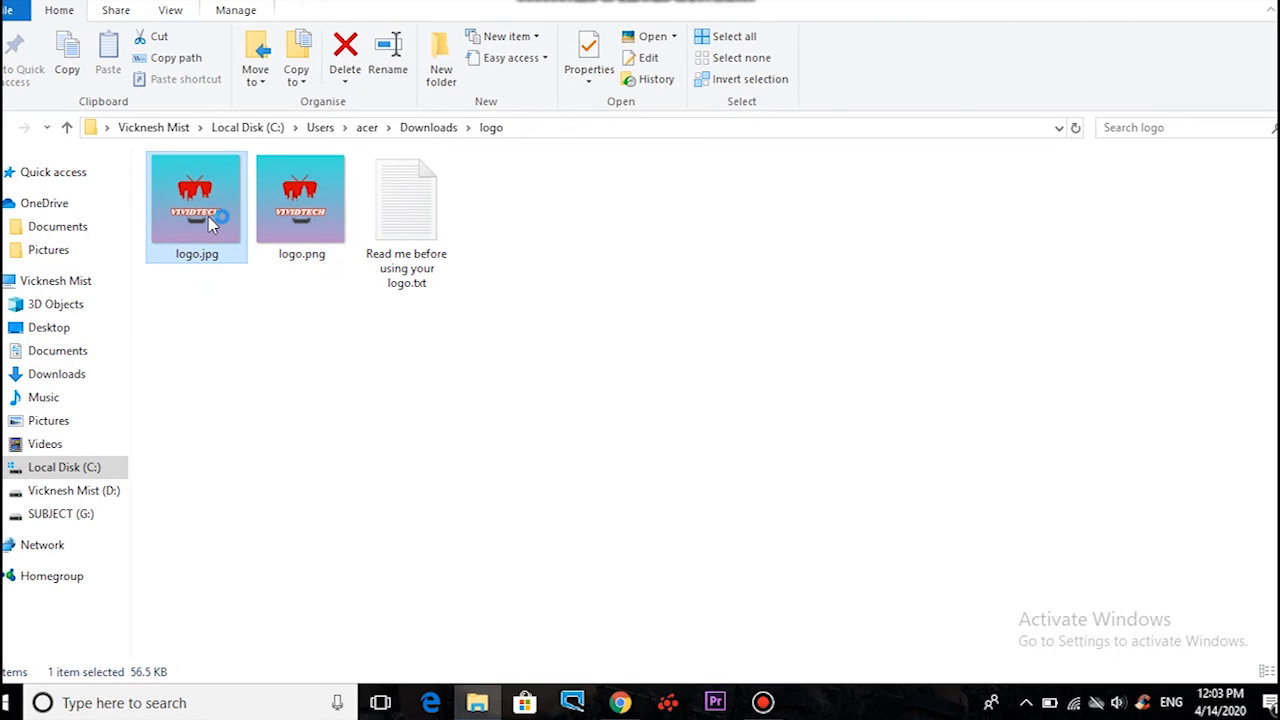